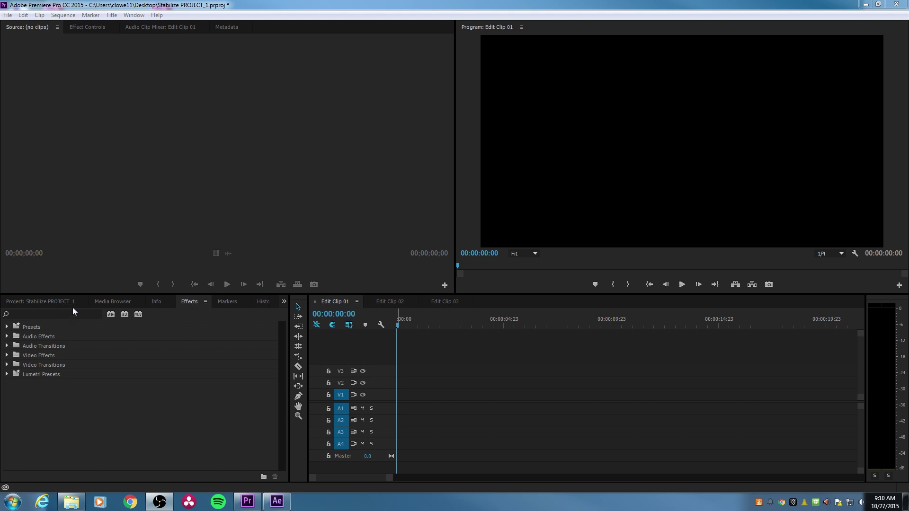
Step: Filter Premiere Pro's Effects panel by 'warp' and select Warp Stabilizer under Distort
click(72, 303)
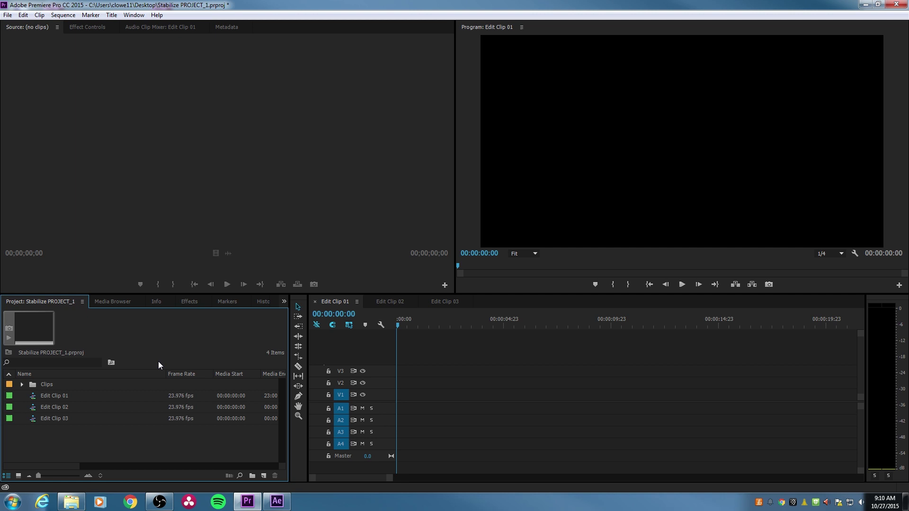
click(195, 304)
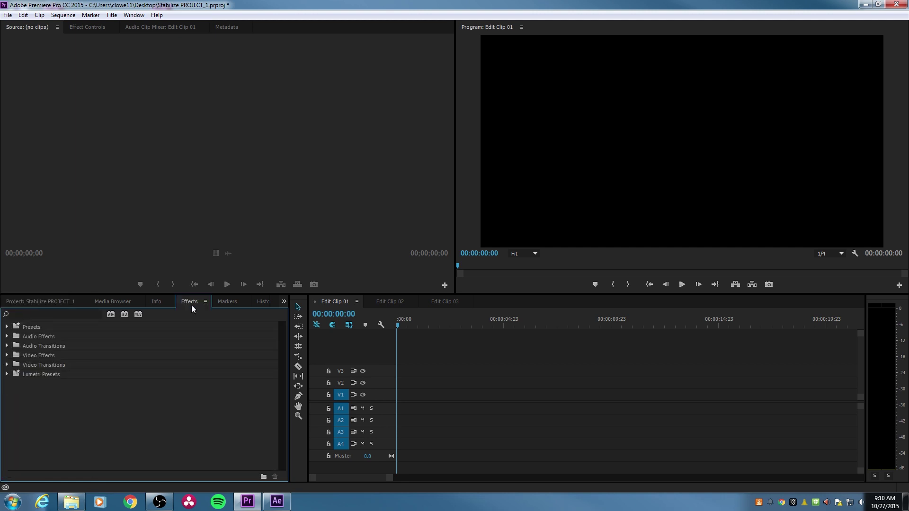
click(28, 315)
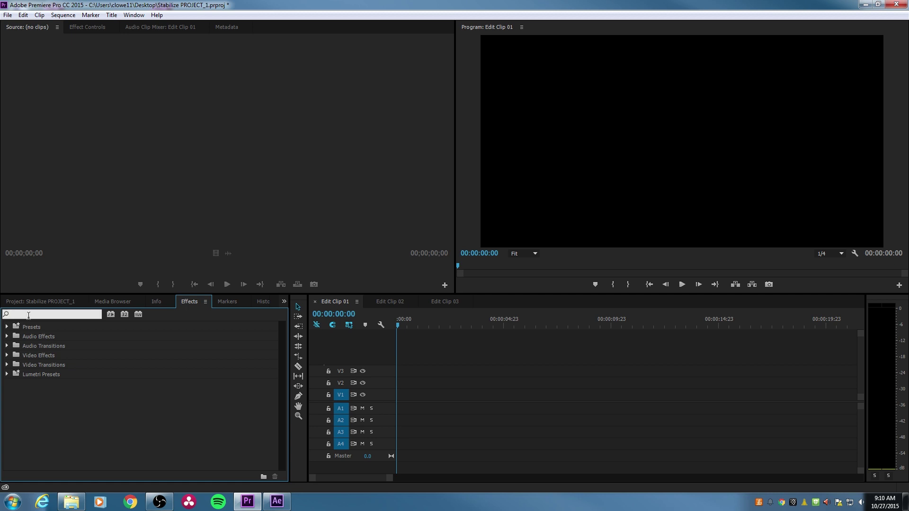
text(warp)
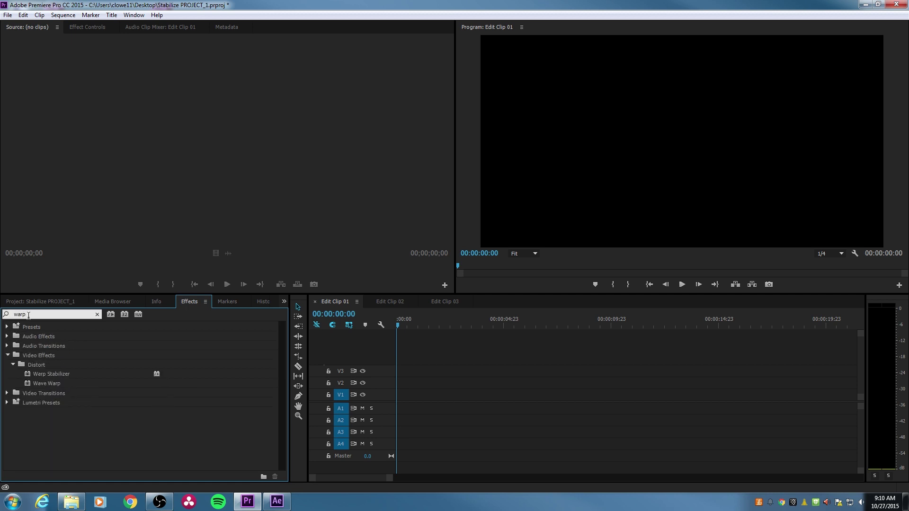
click(55, 374)
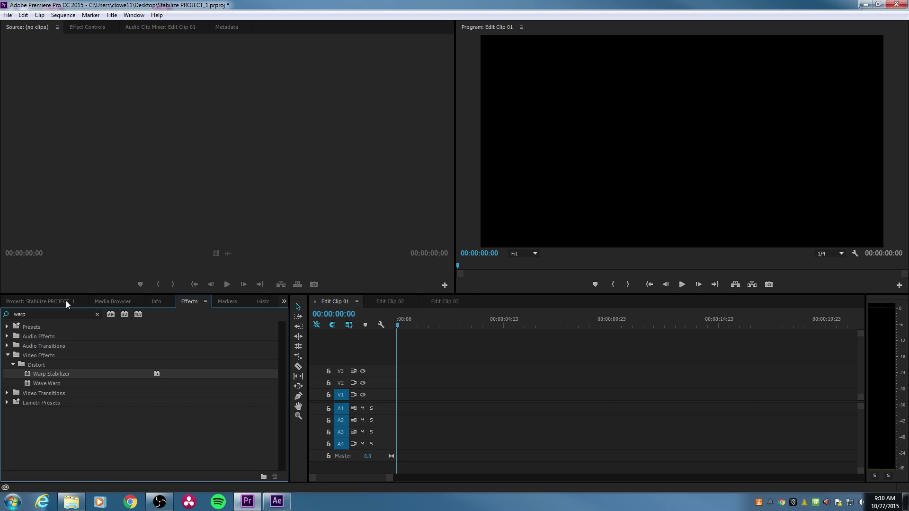
Step: Load clip A002_C004_0725WL_001.R3D into the Source monitor and scrub to the dolly move
click(67, 303)
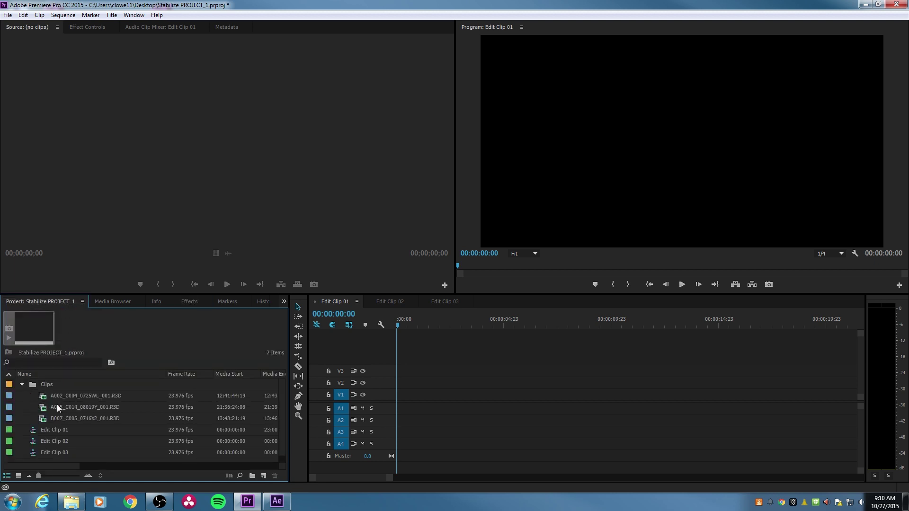
double_click(52, 397)
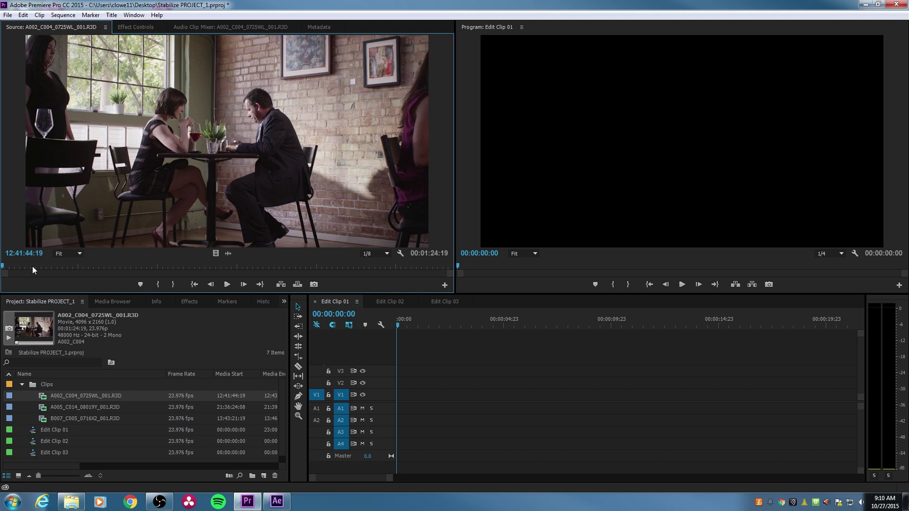
drag(32, 266, 316, 294)
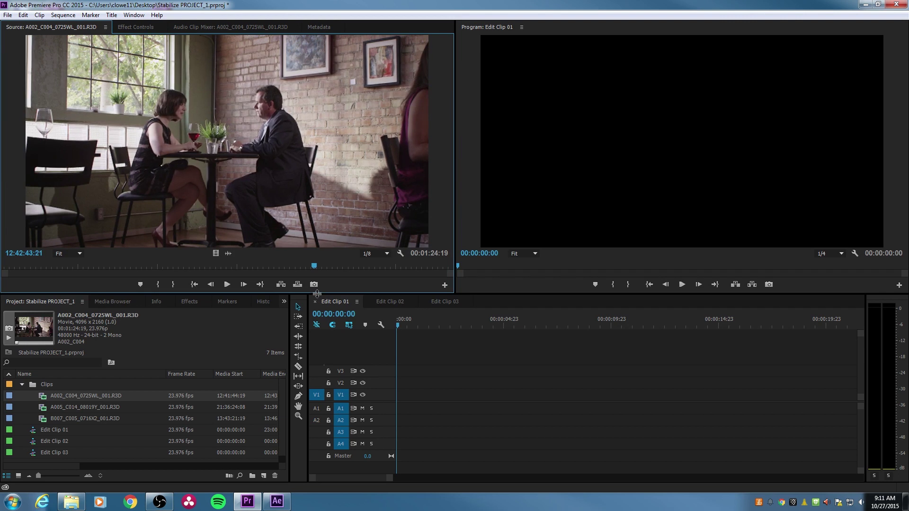
Step: Mark a 00:00:14:07 section with In and Out points and insert it onto V1 of Edit Clip 01
key(i)
key(space)
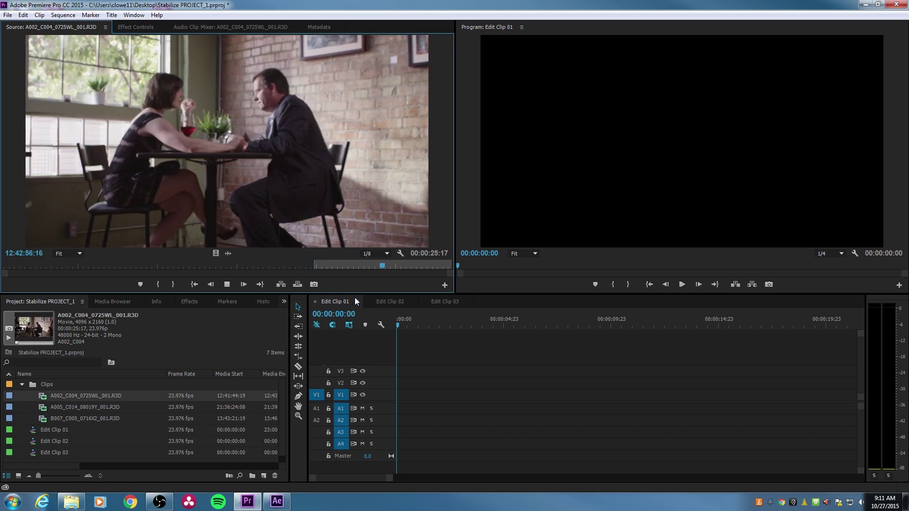
key(space)
key(o)
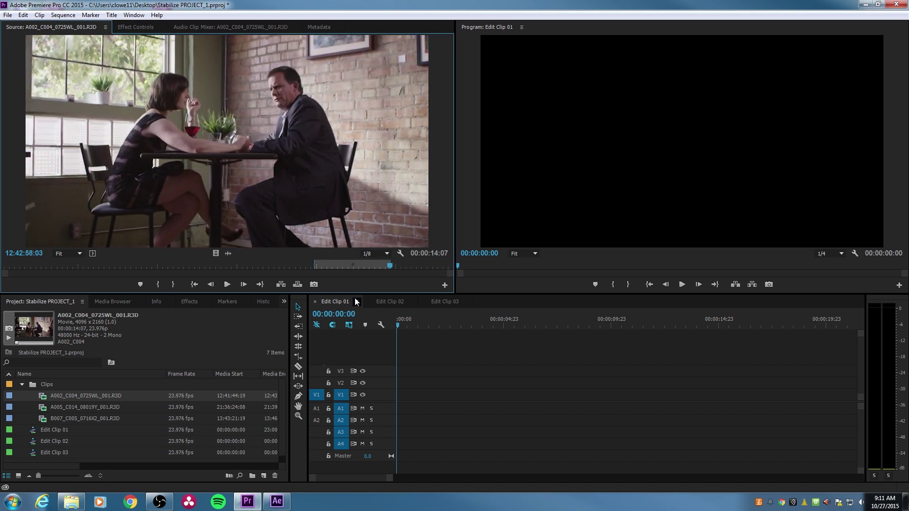
key(.)
mouse_move(398, 326)
mouse_down()
mouse_move(435, 325)
mouse_move(398, 326)
mouse_up()
key(space)
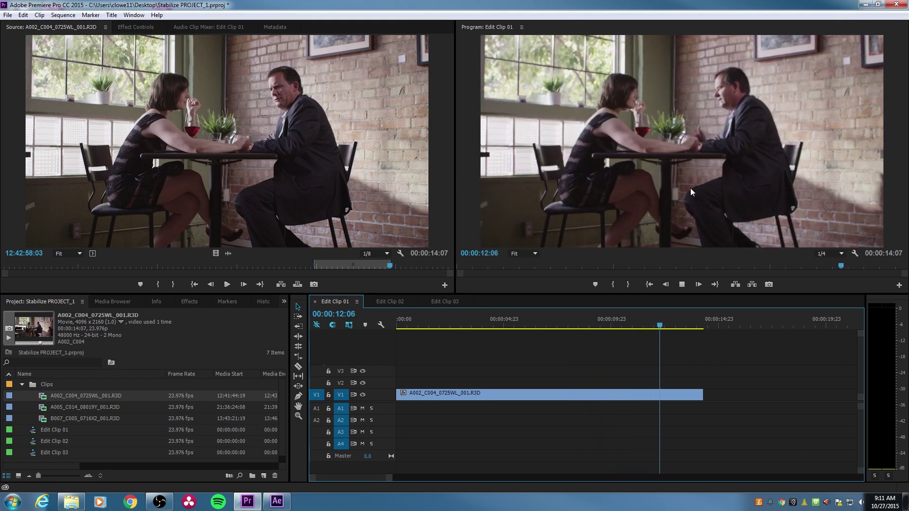
key(space)
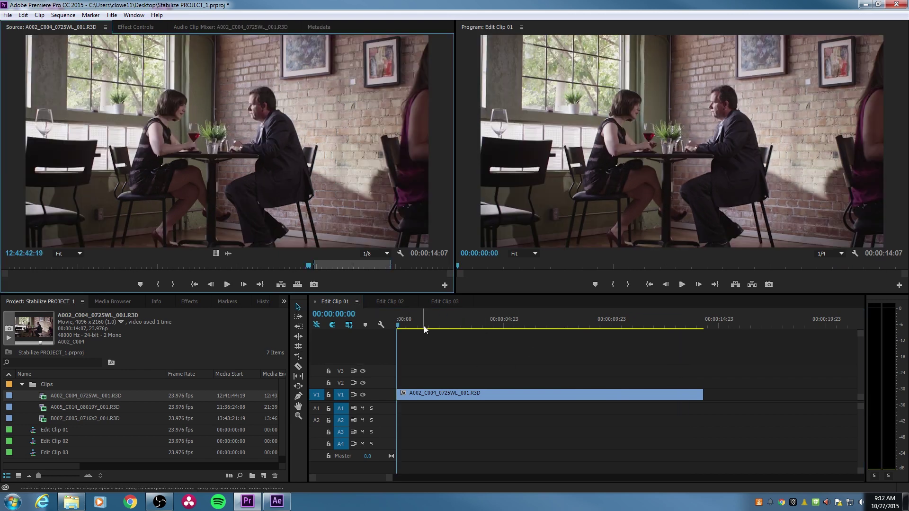
key(ctrl+a)
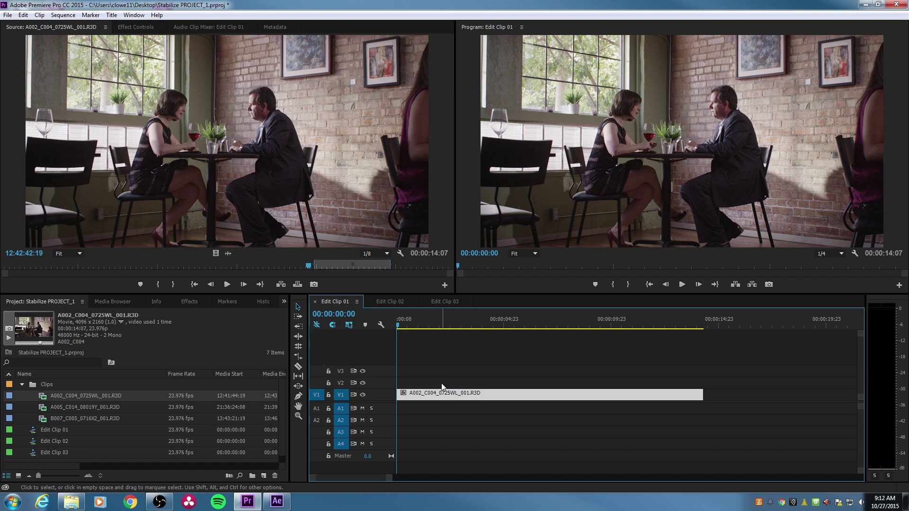
Step: Duplicate the dolly clip onto track V2, directly above the original on V1
shift+click(441, 391)
click(442, 394)
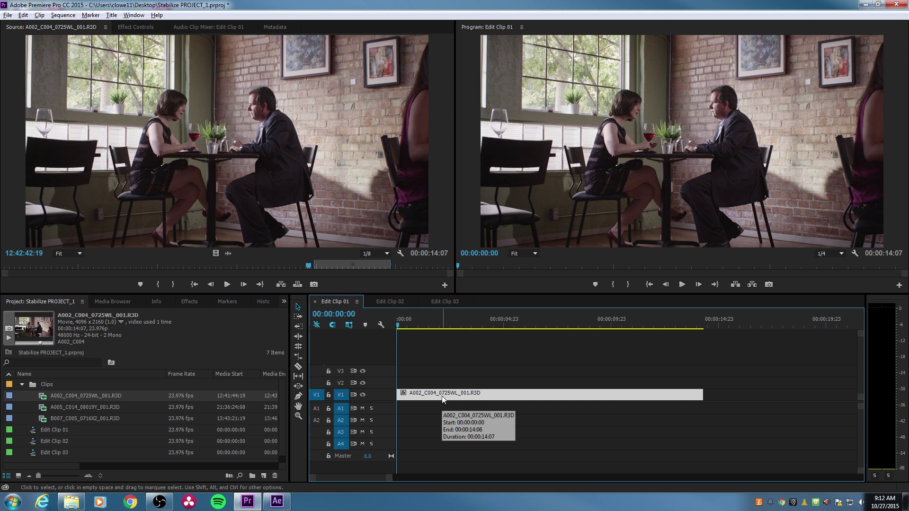
drag(442, 396, 436, 383)
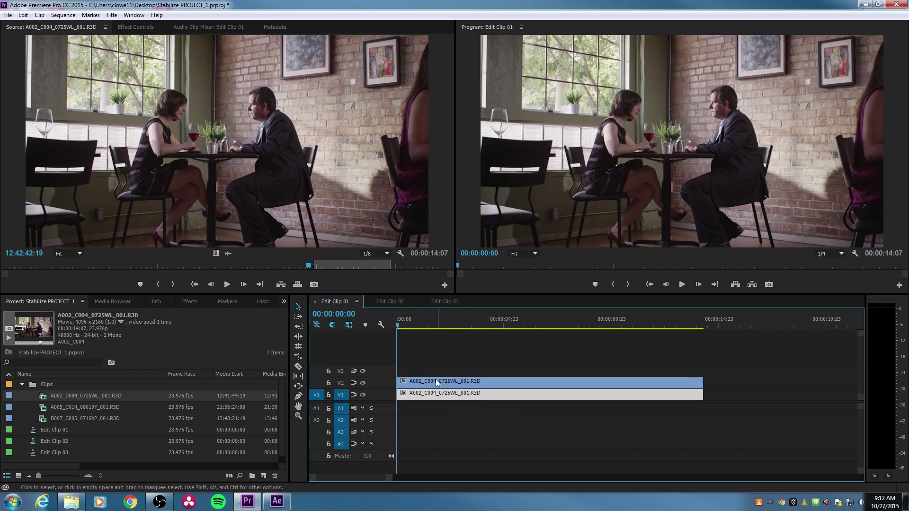
click(444, 393)
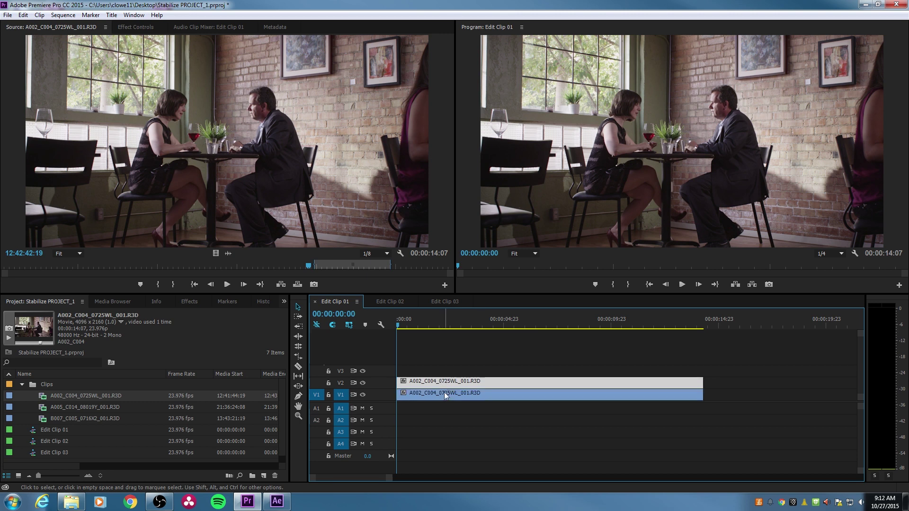
right_click(477, 385)
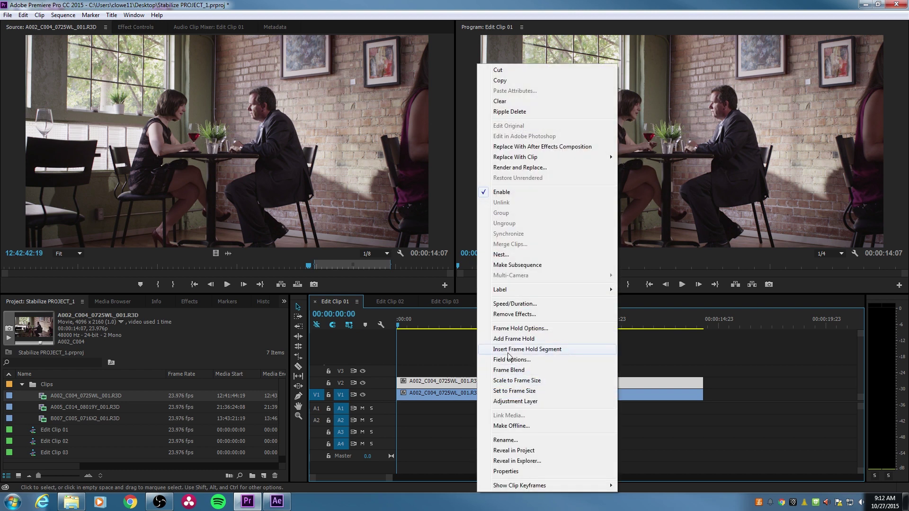
Step: Replace the V2 clip with an After Effects linked comp saved as Stabilize Dolly.aep on the Desktop
click(551, 149)
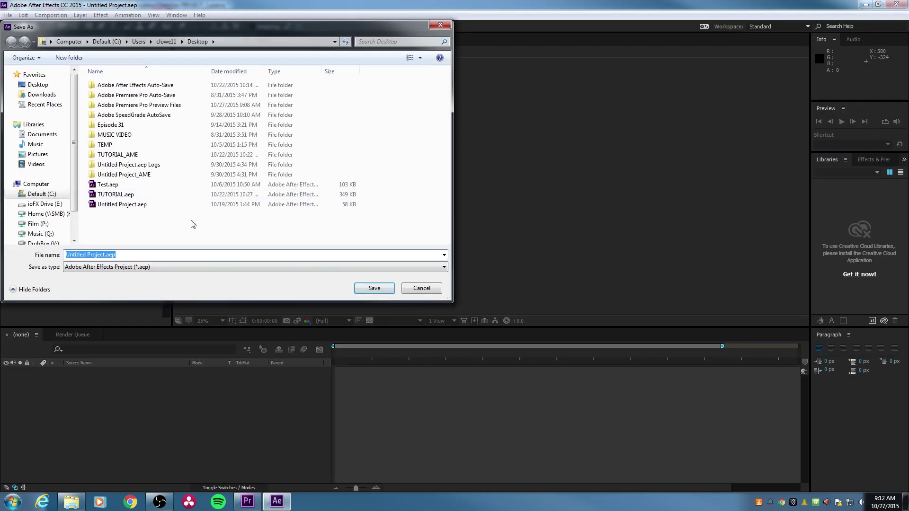
click(37, 85)
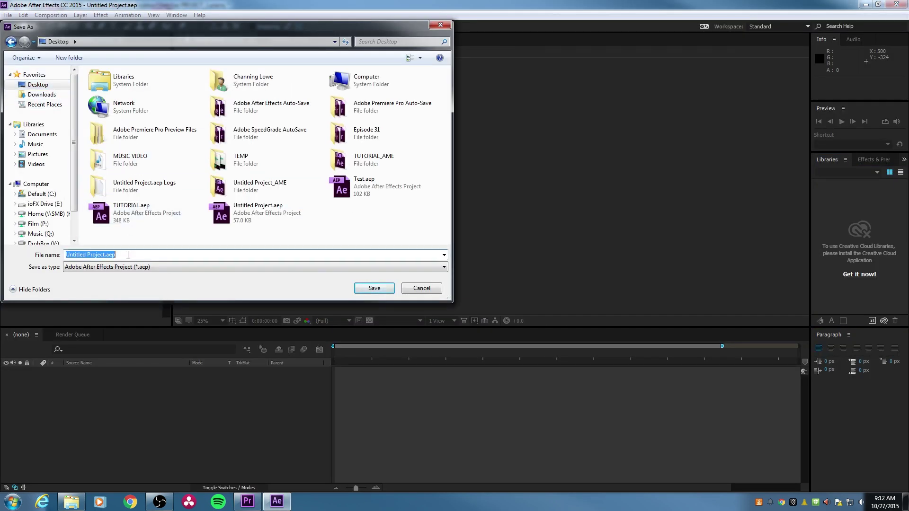
text(Stabilize)
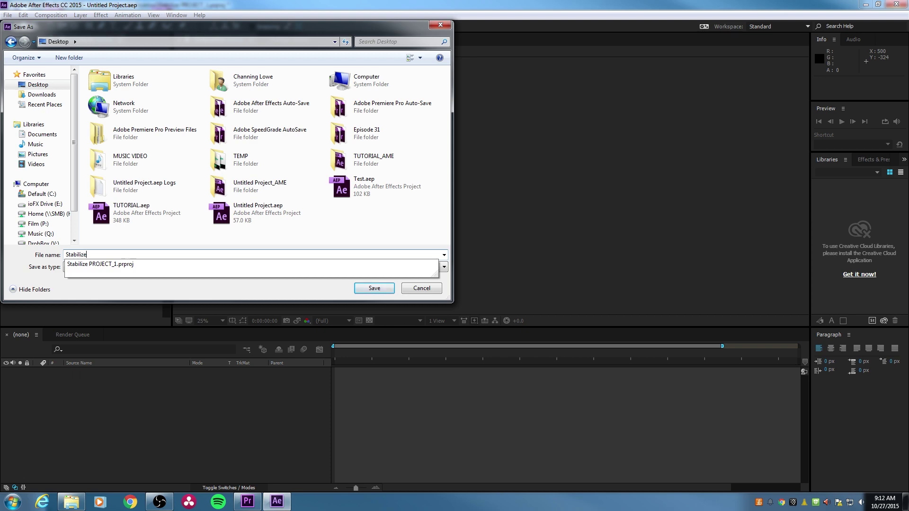
text( Dolly)
key(Return)
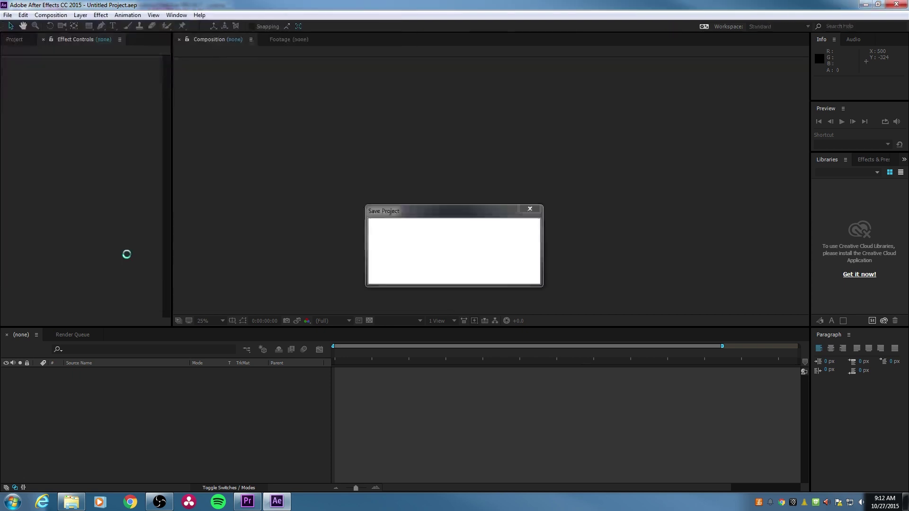
click(247, 502)
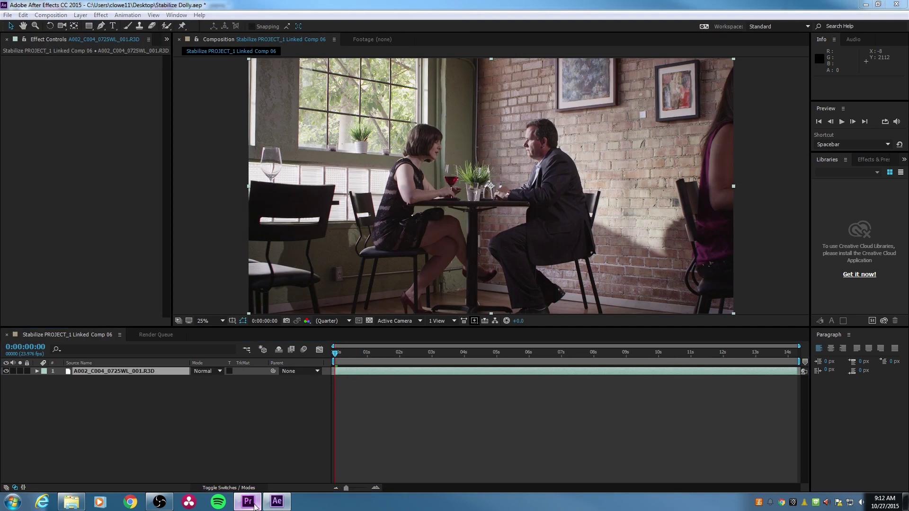
click(428, 398)
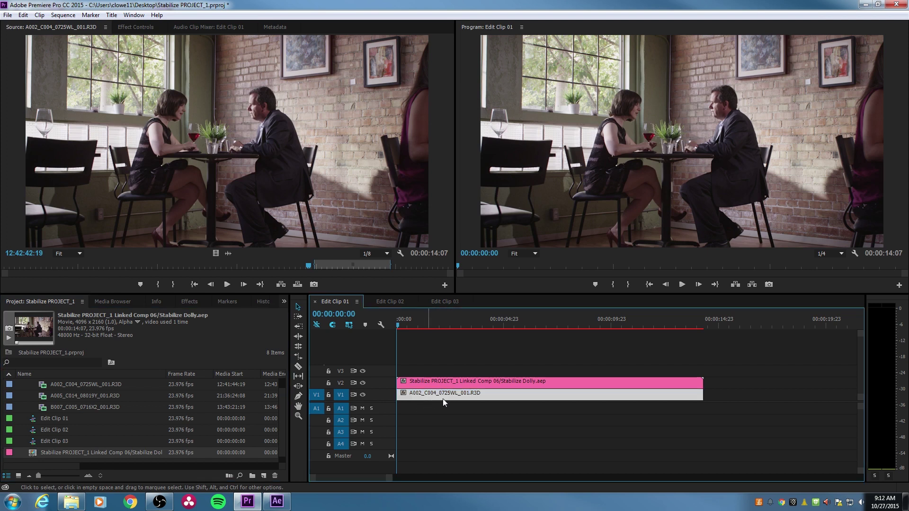
click(438, 383)
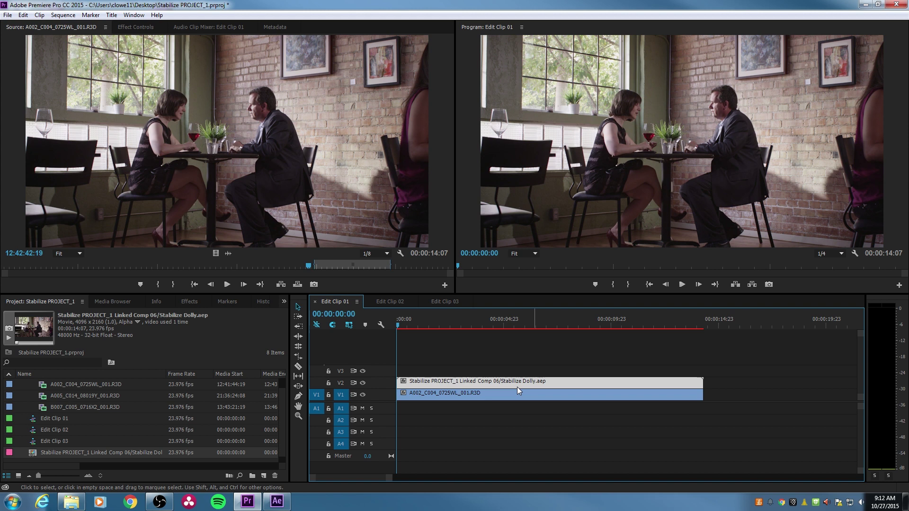
double_click(449, 382)
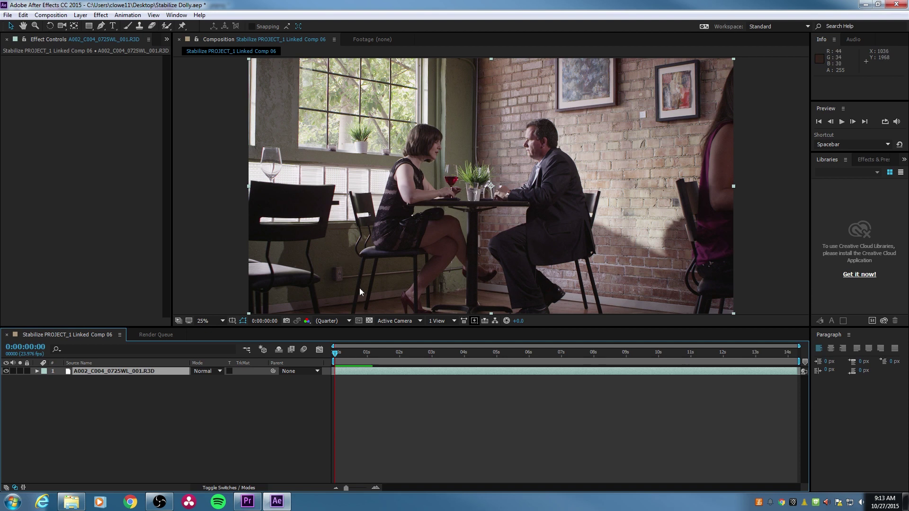
Step: Bring After Effects to the front and switch it to the Effects workspace
click(248, 501)
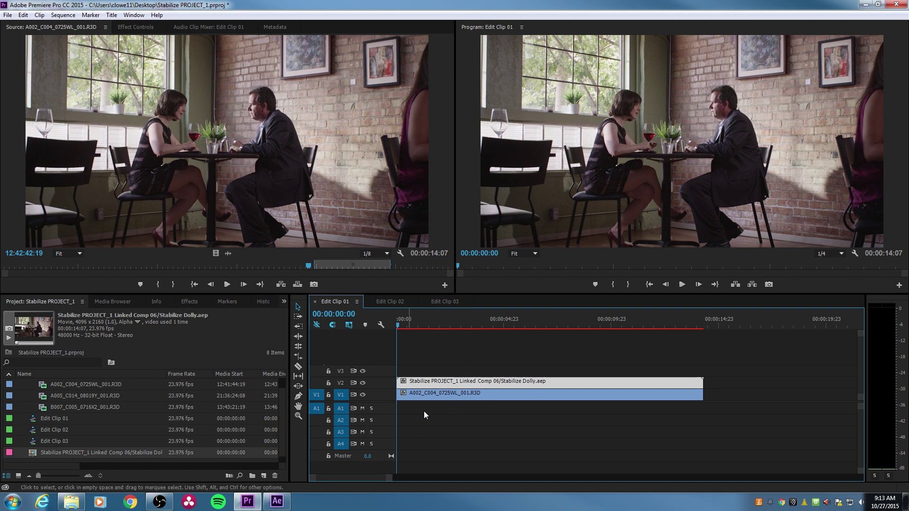
click(284, 507)
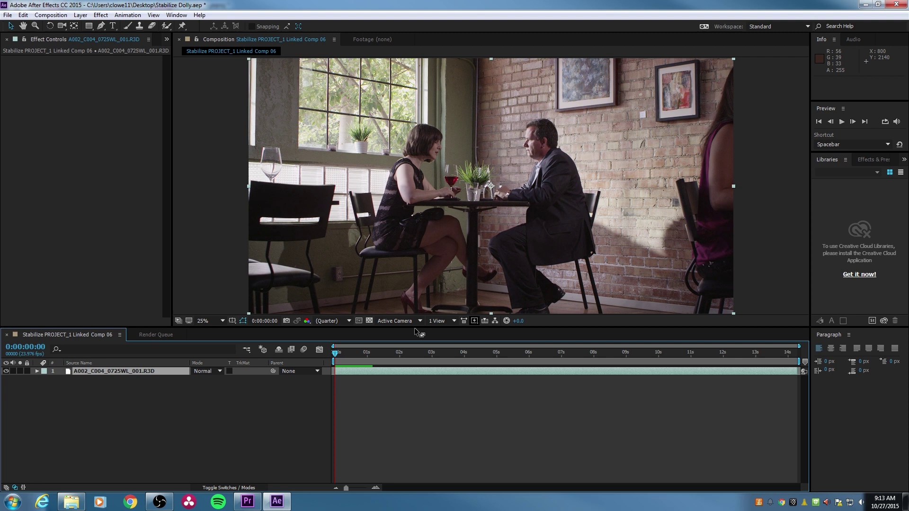
click(778, 27)
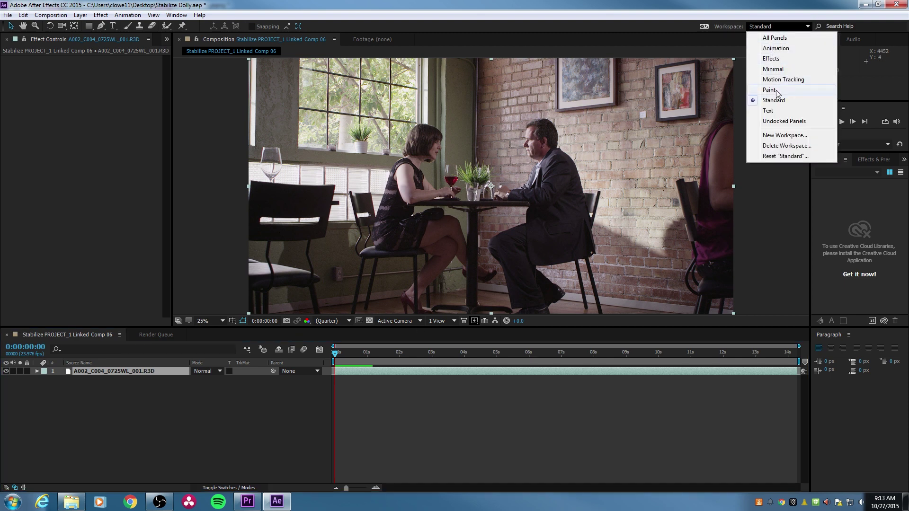
click(777, 59)
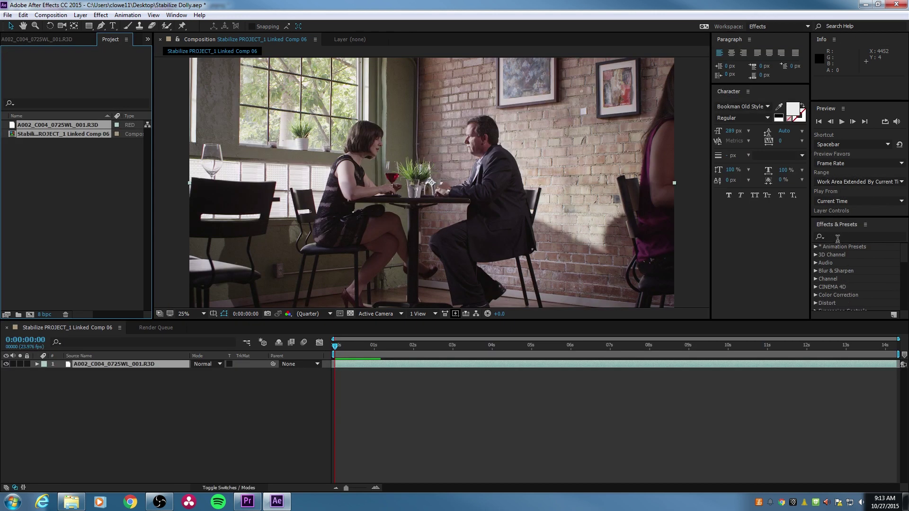
Step: Search the effects for 'warp' and apply Warp Stabilizer VFX to the dolly clip
click(838, 238)
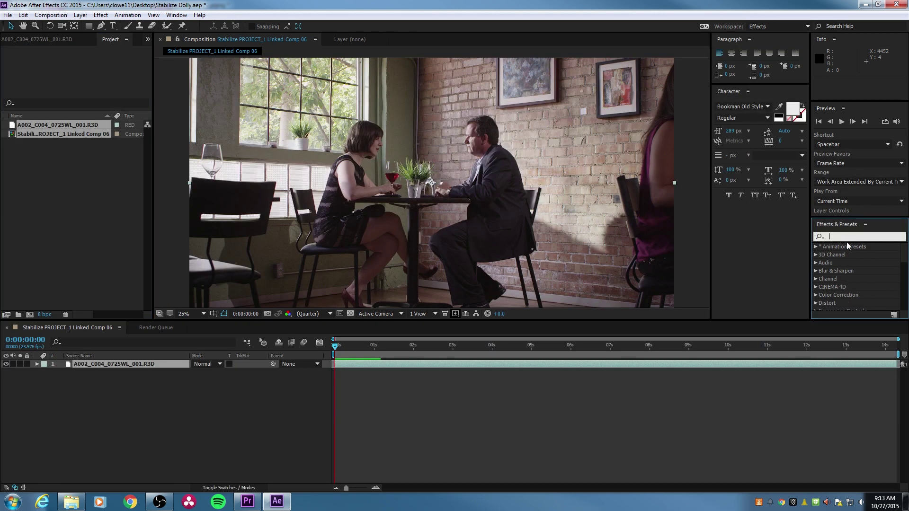
text(warp)
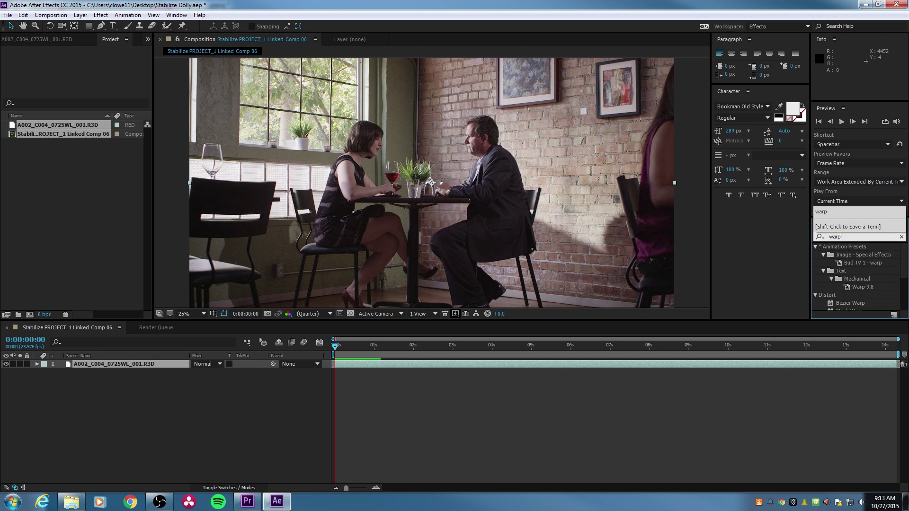
click(905, 271)
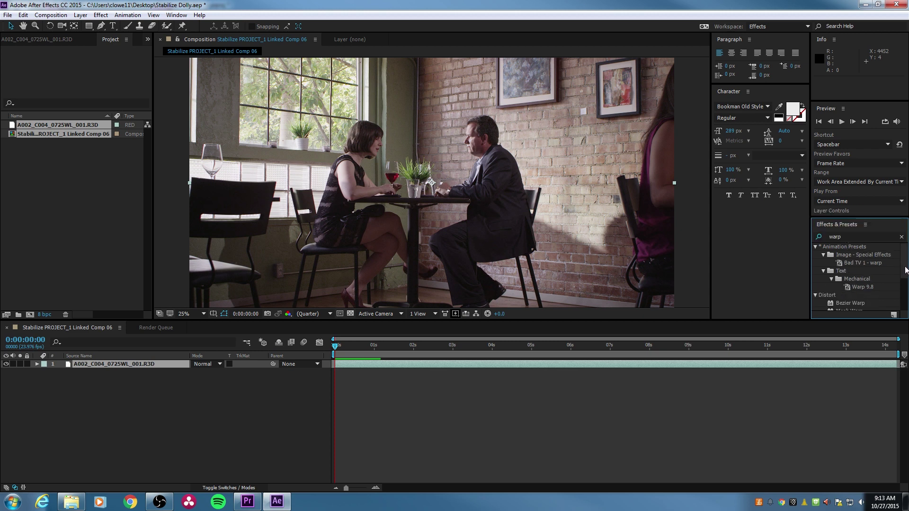
scroll(902, 269, down, 3)
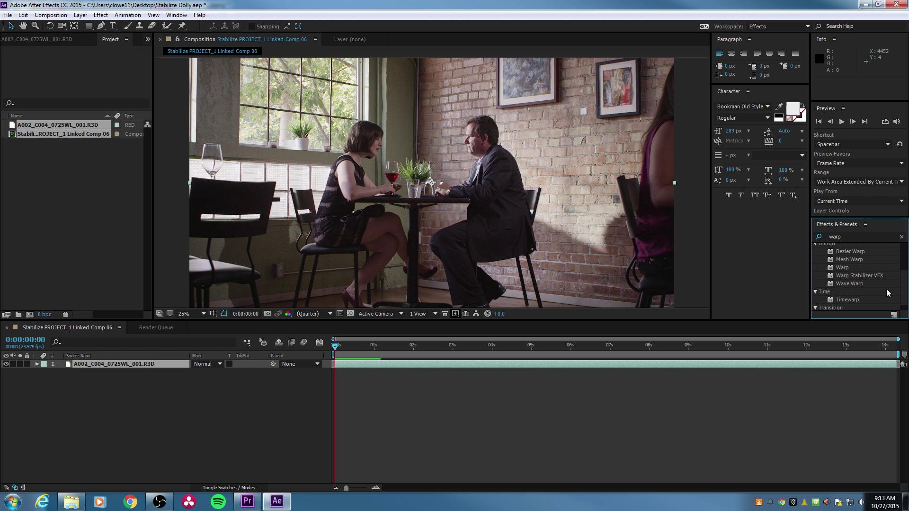
click(867, 277)
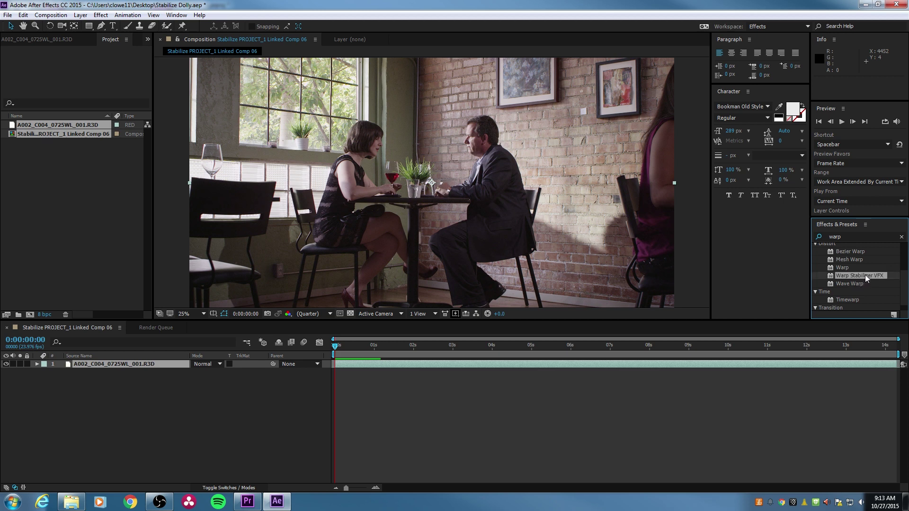
drag(866, 278, 113, 367)
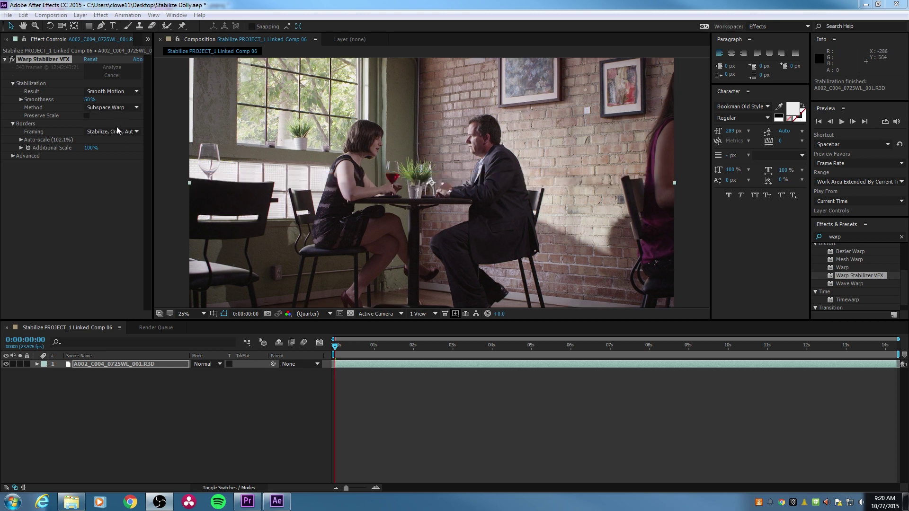
Step: Set the stabilizer's framing to Stabilize Only and preview the uncropped shot from six to eight seconds
click(93, 134)
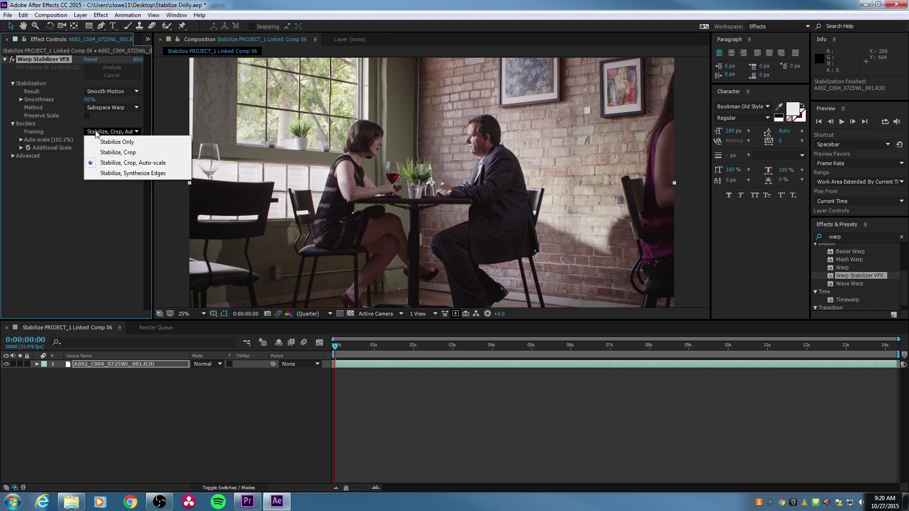
click(136, 143)
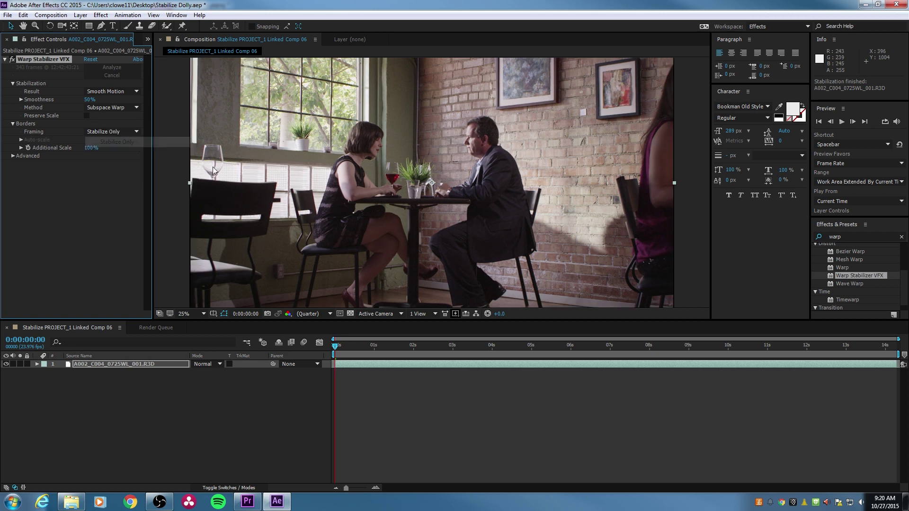
drag(366, 344, 620, 364)
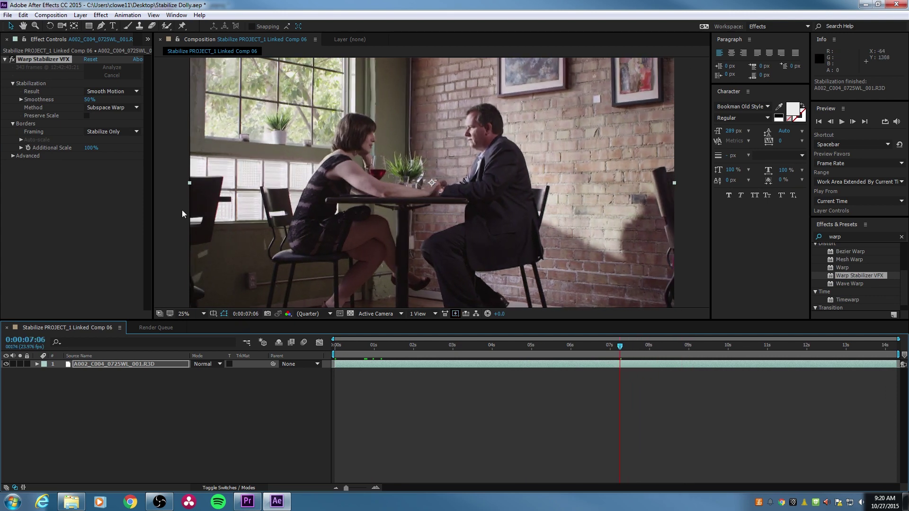
key(space)
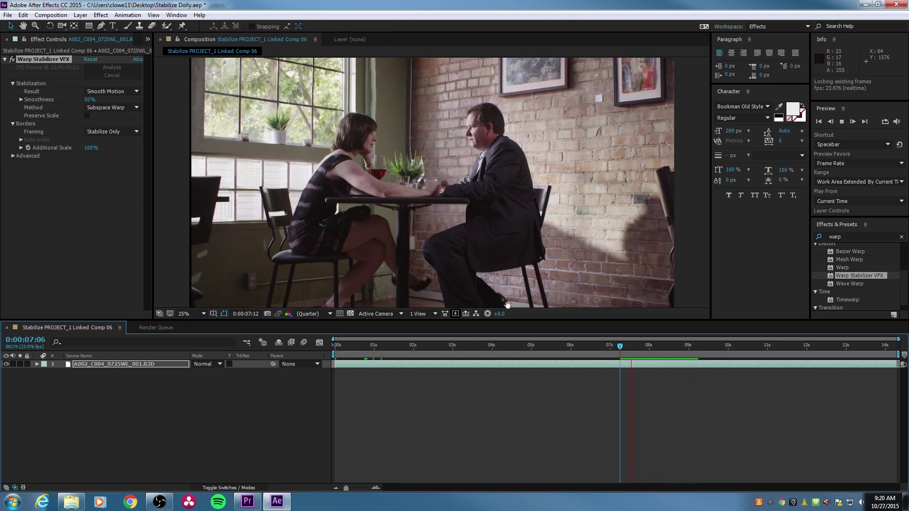
drag(604, 350, 641, 353)
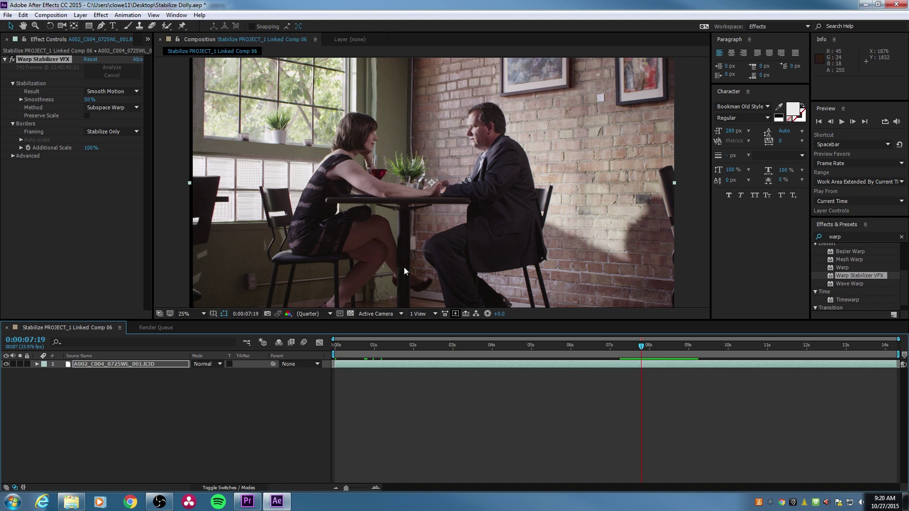
mouse_move(641, 348)
mouse_down()
mouse_move(655, 350)
mouse_move(643, 352)
mouse_up()
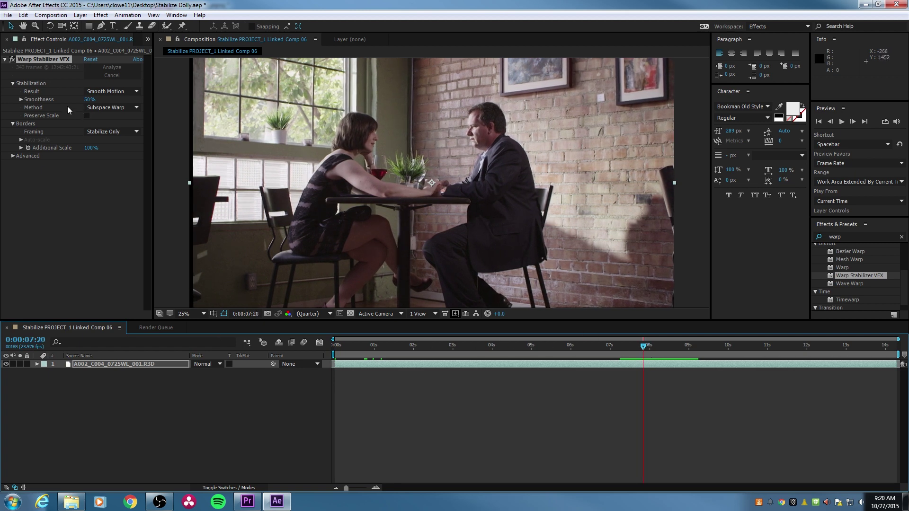
Step: Raise Smoothness to 400% and scrub the timeline to review the re-stabilized shot
click(91, 100)
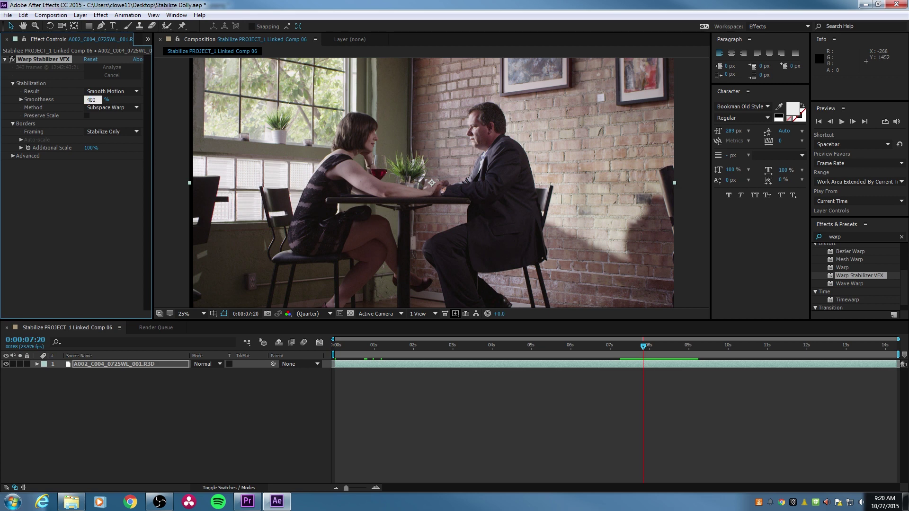
key(Return)
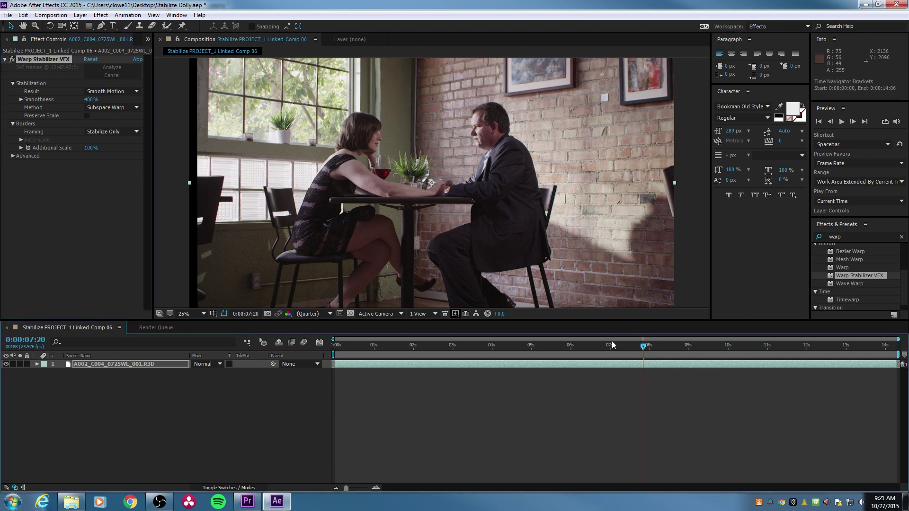
drag(631, 348, 695, 372)
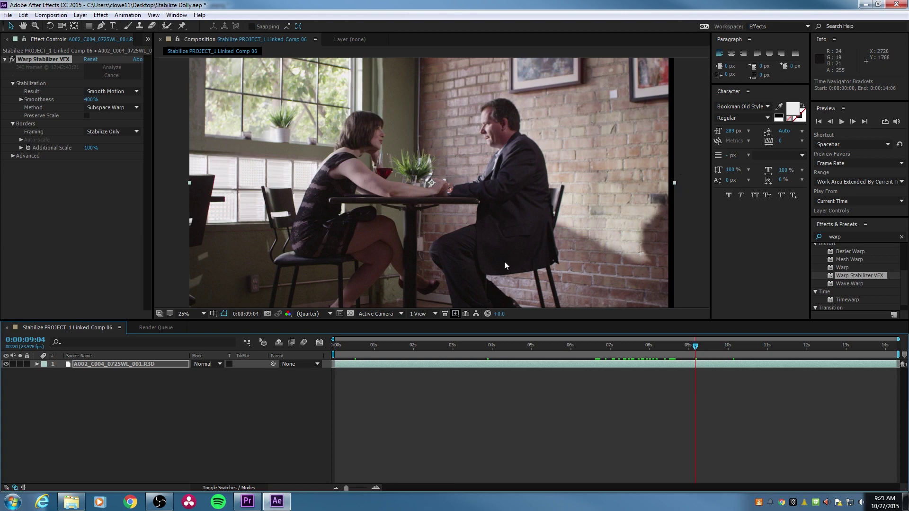
drag(697, 353, 548, 366)
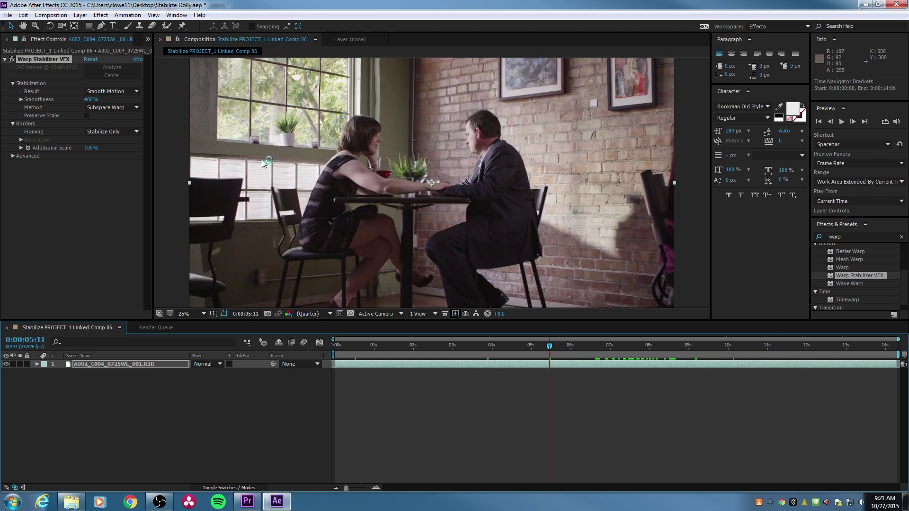
Step: Switch framing to Stabilize, Crop and check the cropped shot between seven and nine seconds
click(114, 133)
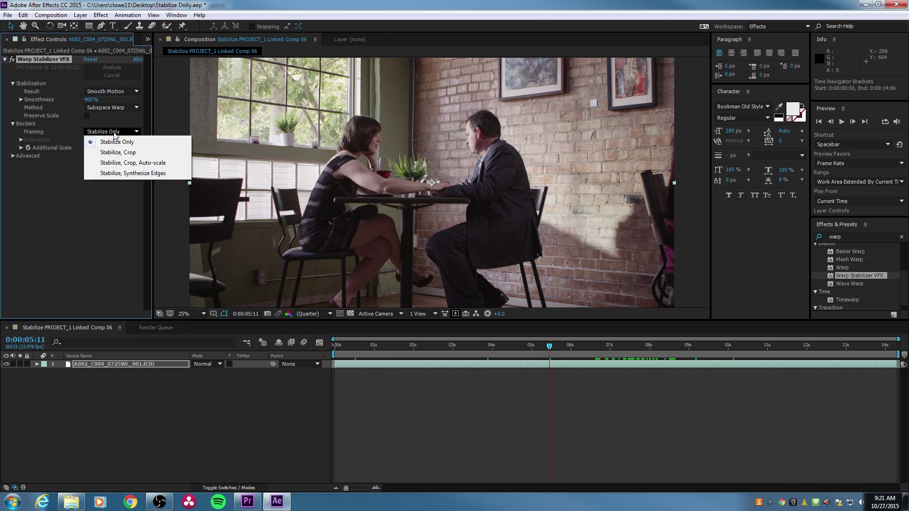
click(118, 153)
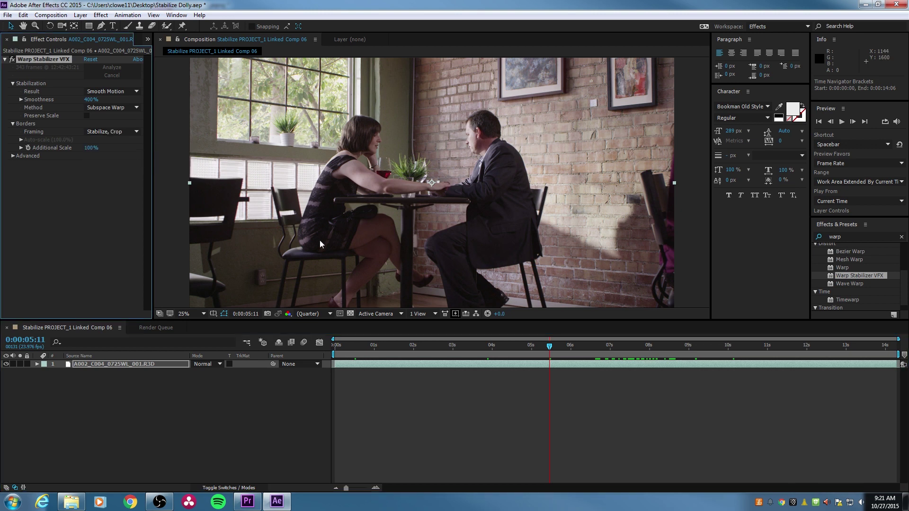
drag(537, 346, 609, 359)
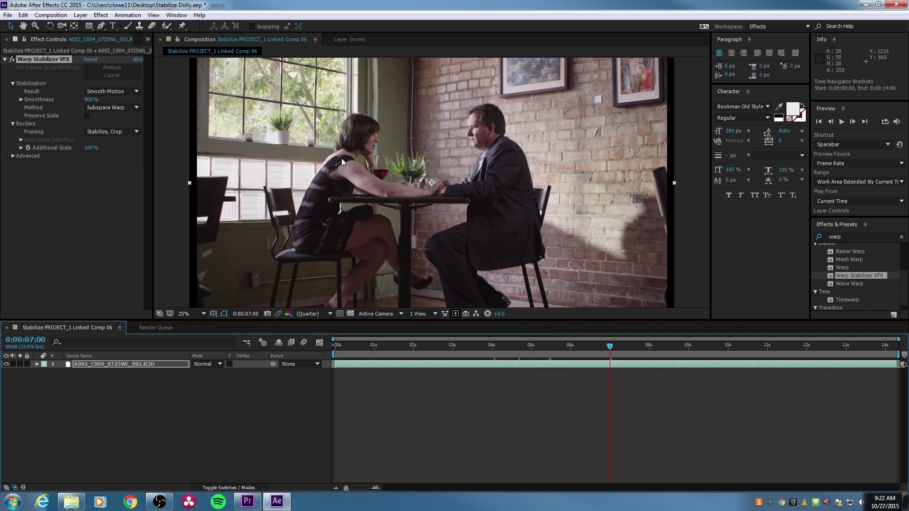
drag(610, 347, 718, 355)
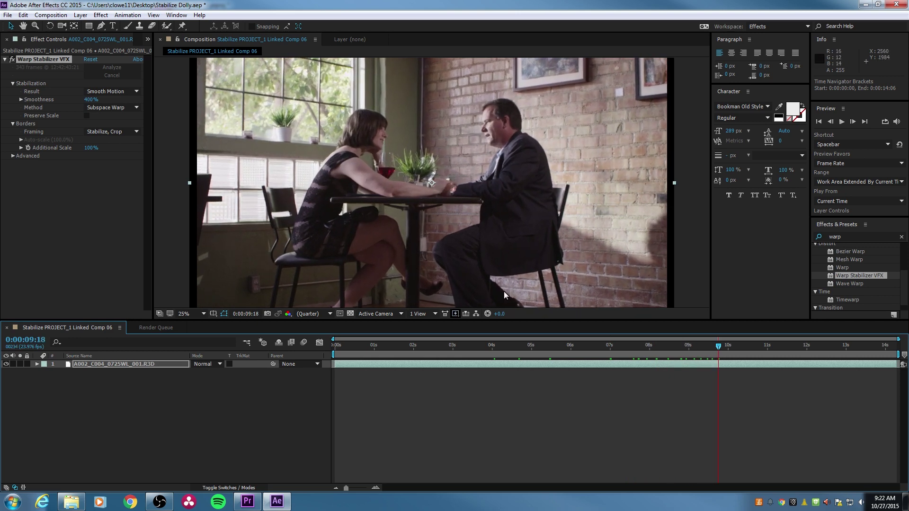
drag(594, 347, 712, 349)
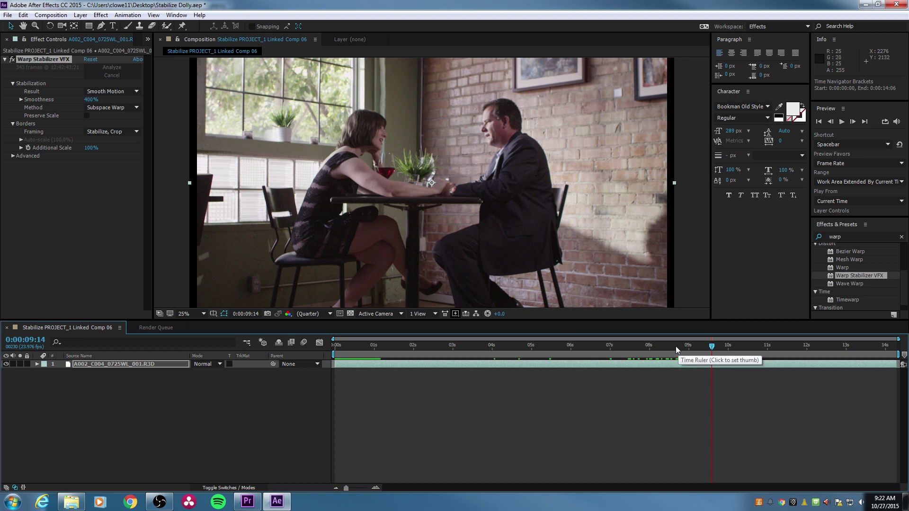
click(674, 346)
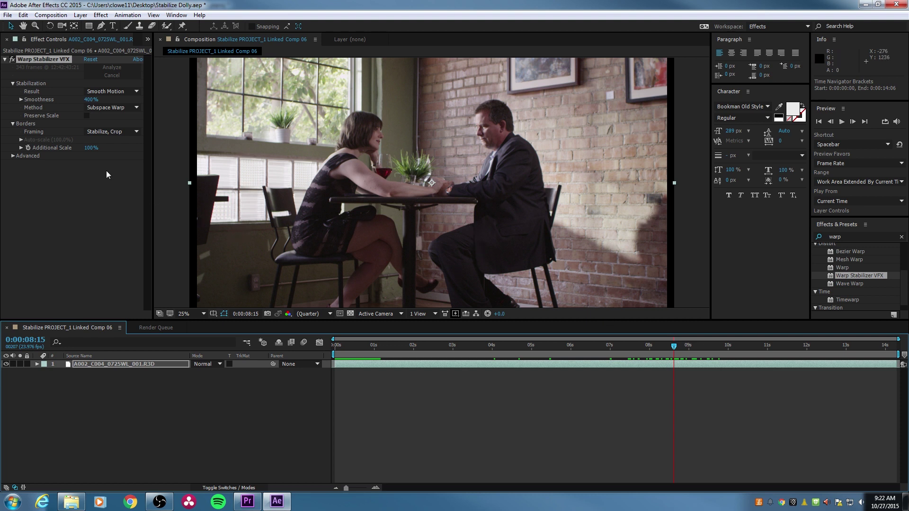
Step: Set framing to Stabilize, Crop, Auto-scale (103.1%) and preview the shot from about six seconds
click(105, 134)
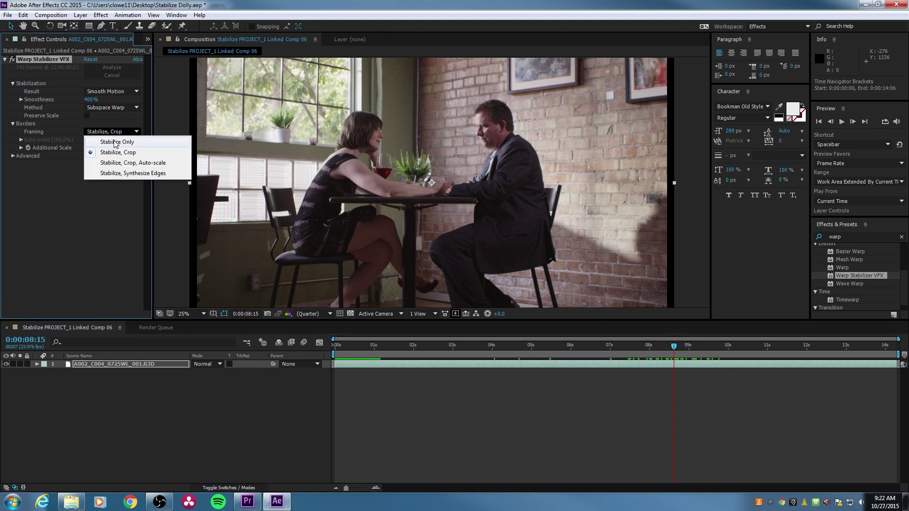
click(130, 163)
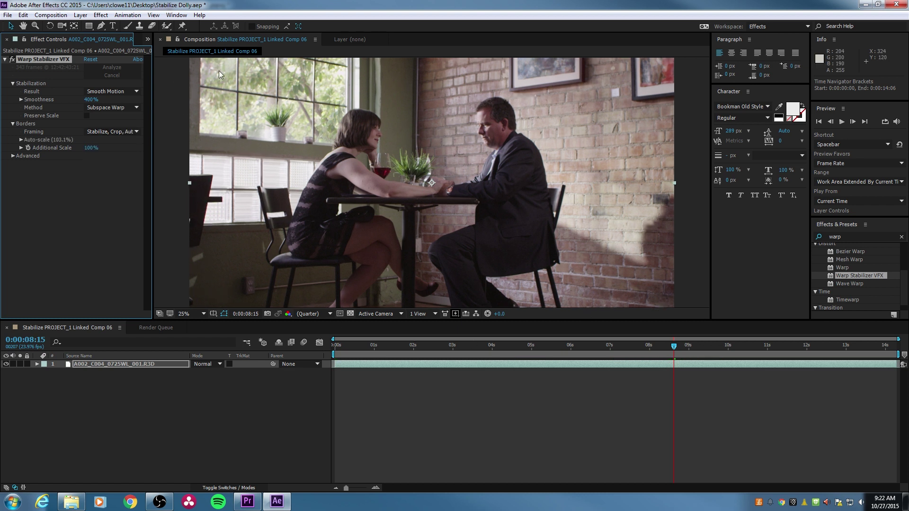
drag(674, 347, 389, 342)
key(space)
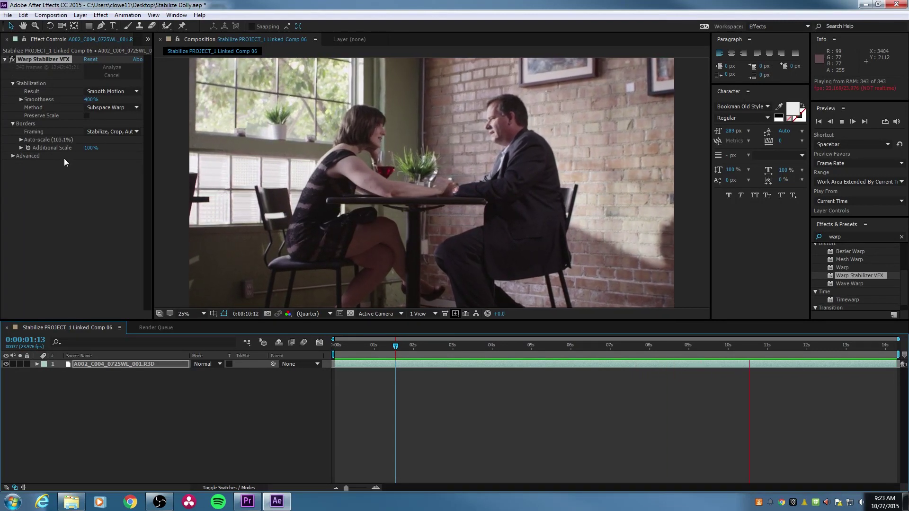
key(space)
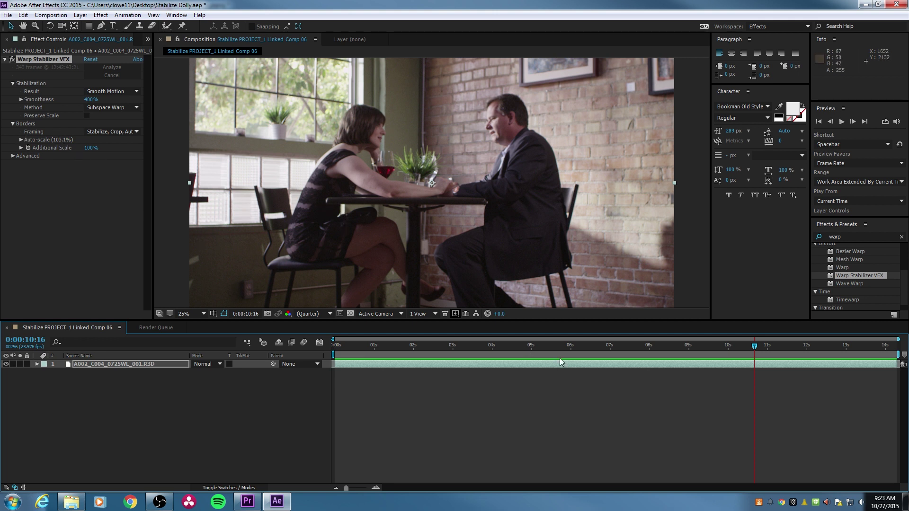
drag(627, 351, 561, 351)
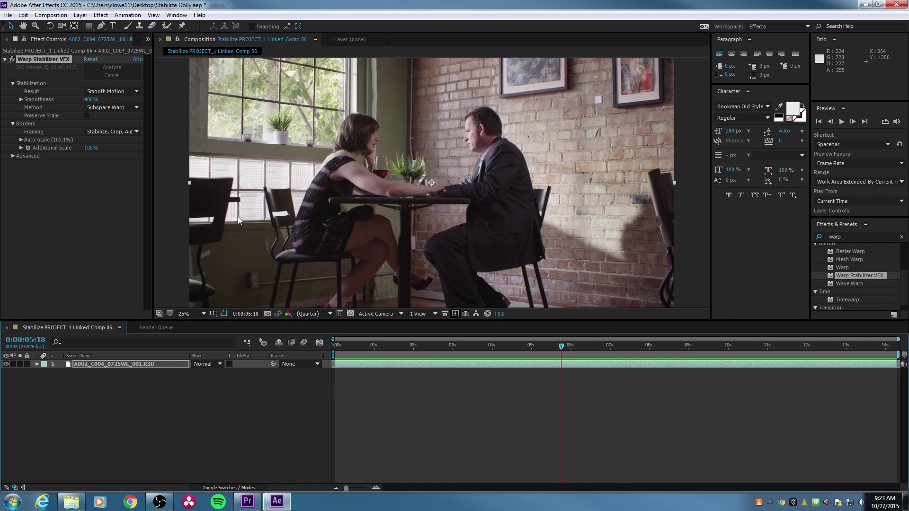
click(115, 92)
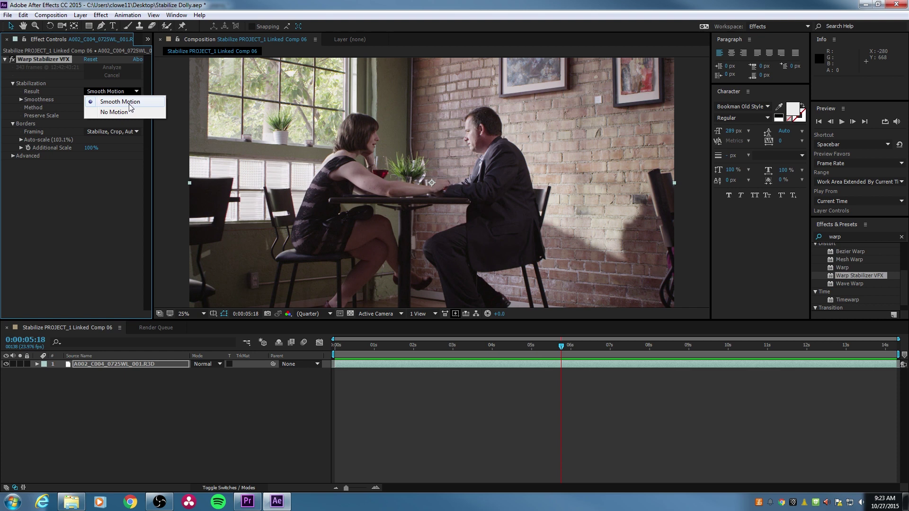
Step: Preview the clip from the start with Result on No Motion, then return Result to Smooth Motion
click(116, 113)
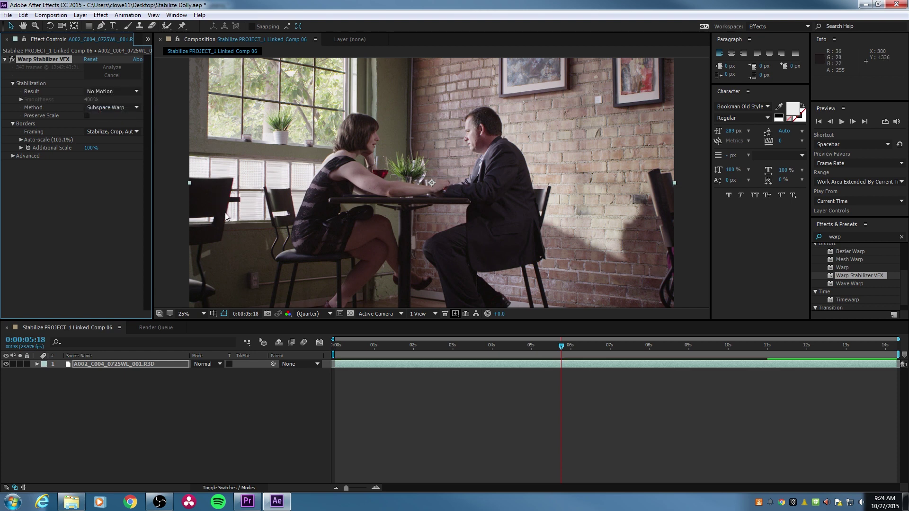
key(Home)
key(space)
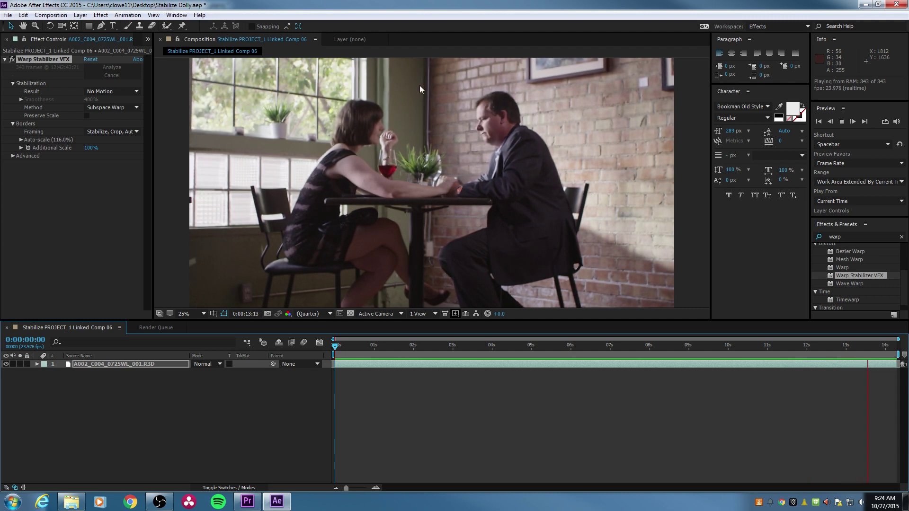
key(space)
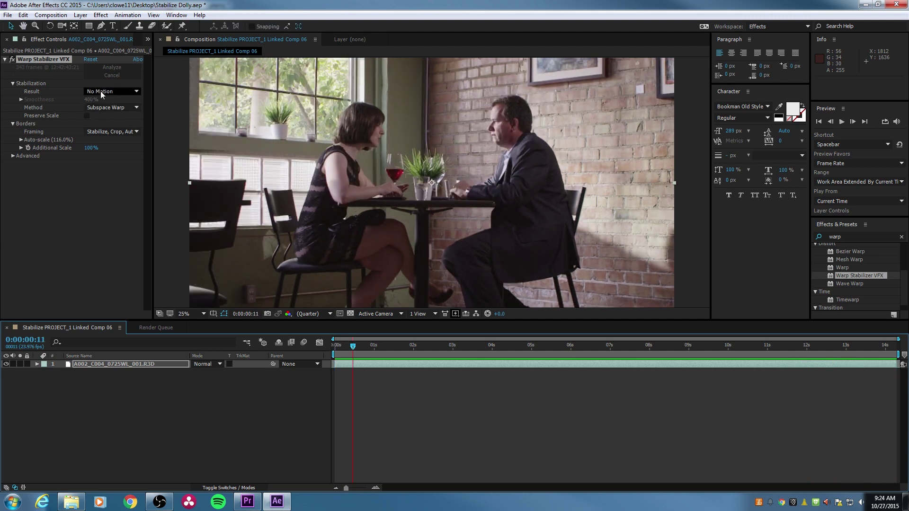
click(106, 91)
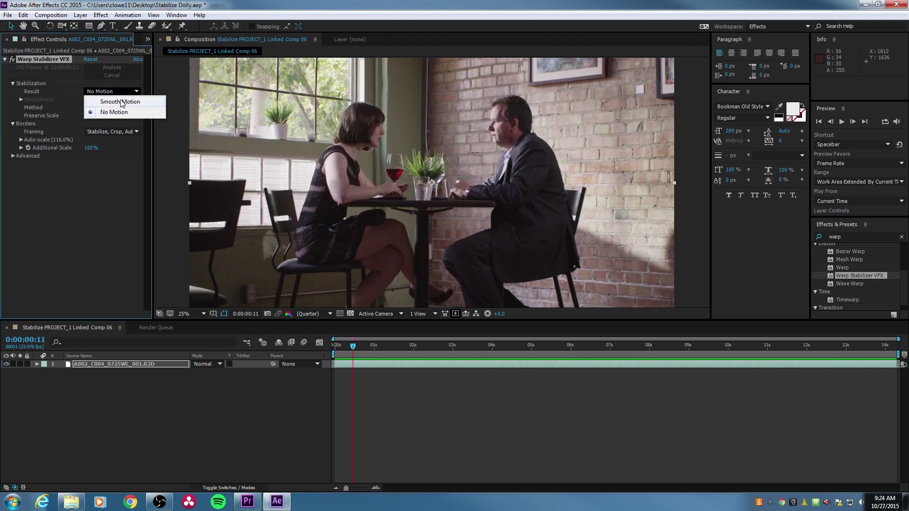
click(122, 102)
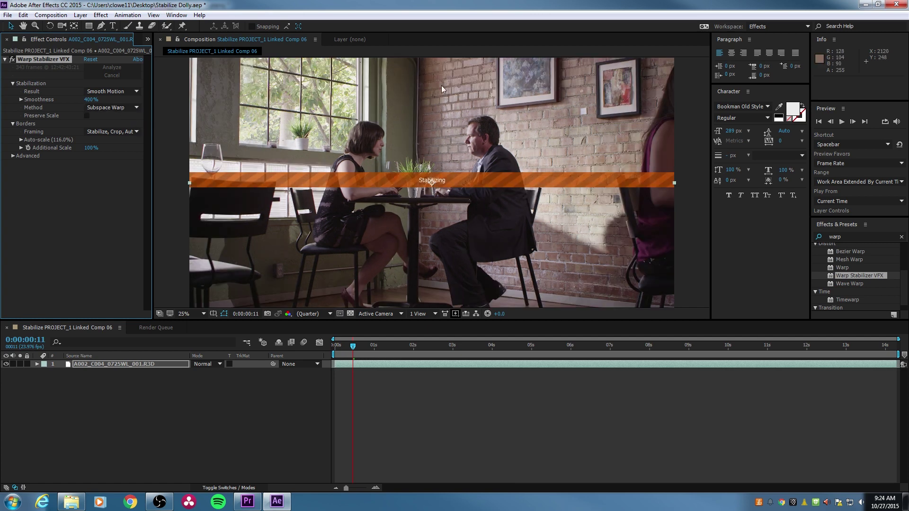
Step: Change the Warp Stabilizer method to Position and move the playhead back to frame 0
click(116, 110)
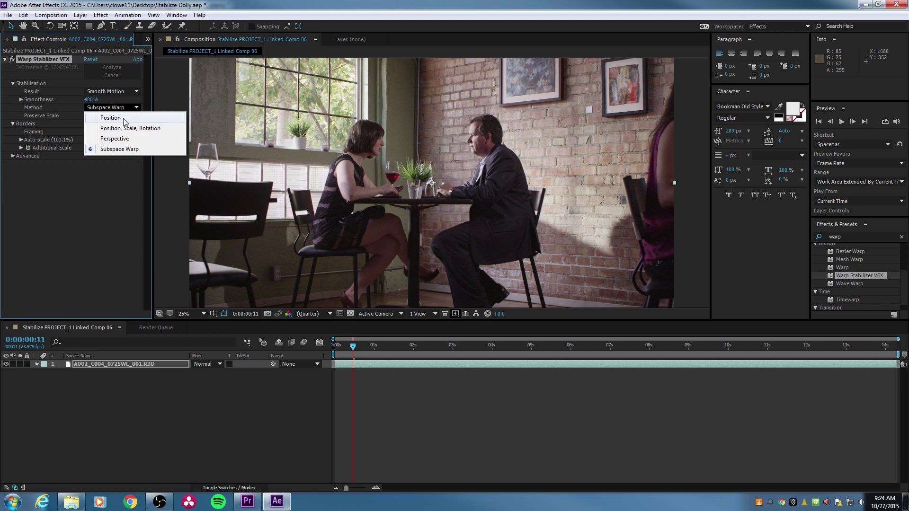
click(125, 122)
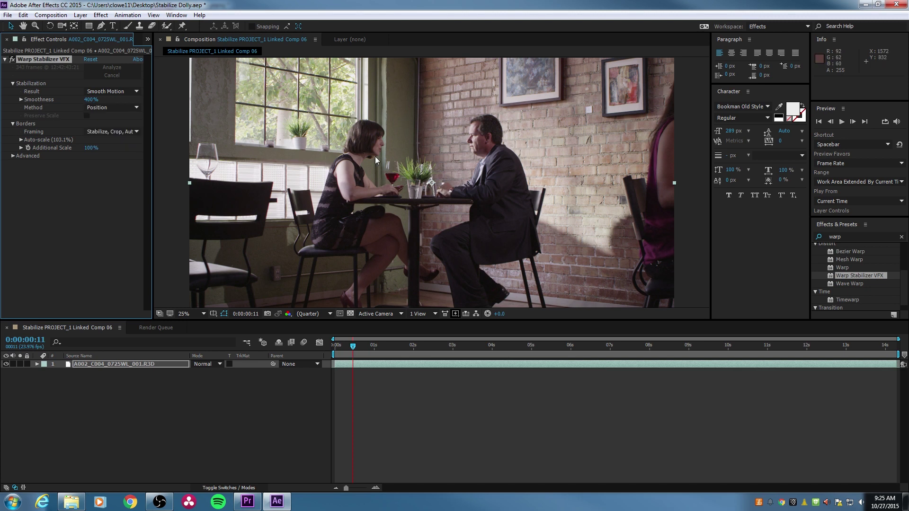
drag(352, 348, 326, 352)
click(131, 109)
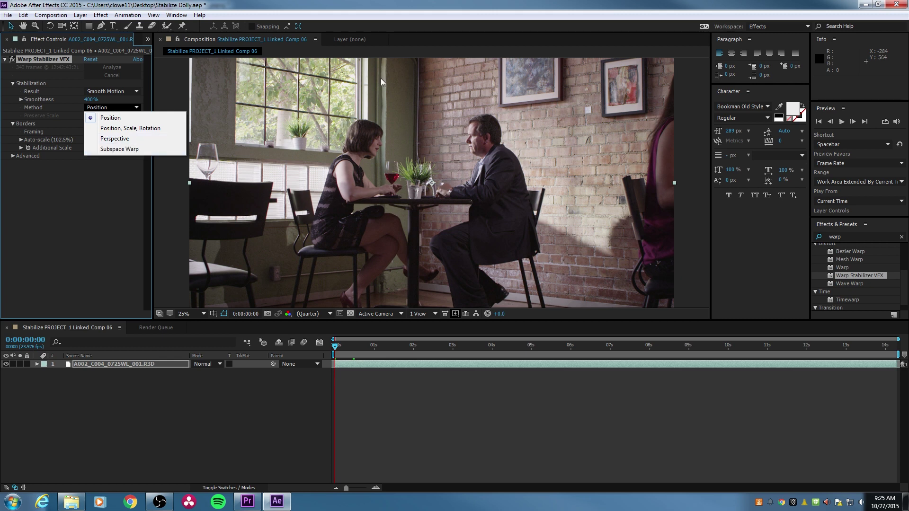
Step: Keep the Position method and preview the stabilized dolly shot
click(118, 194)
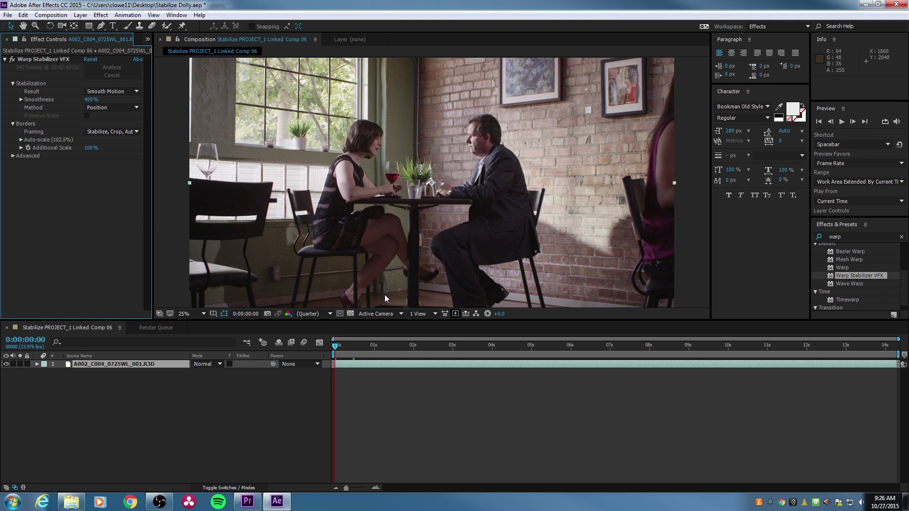
click(136, 107)
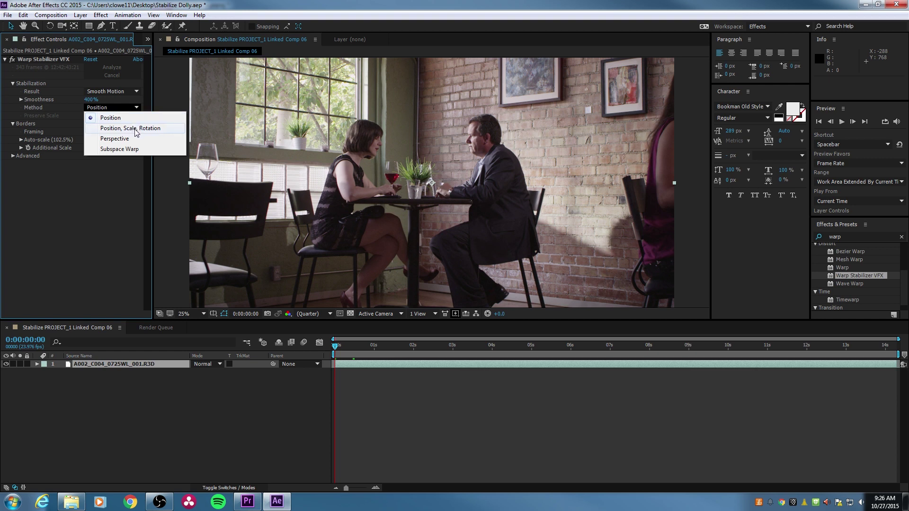
click(112, 118)
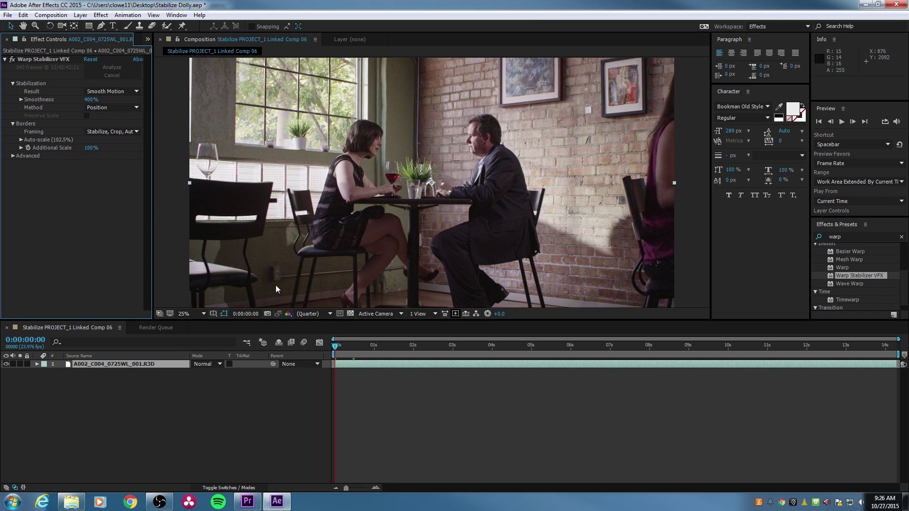
key(space)
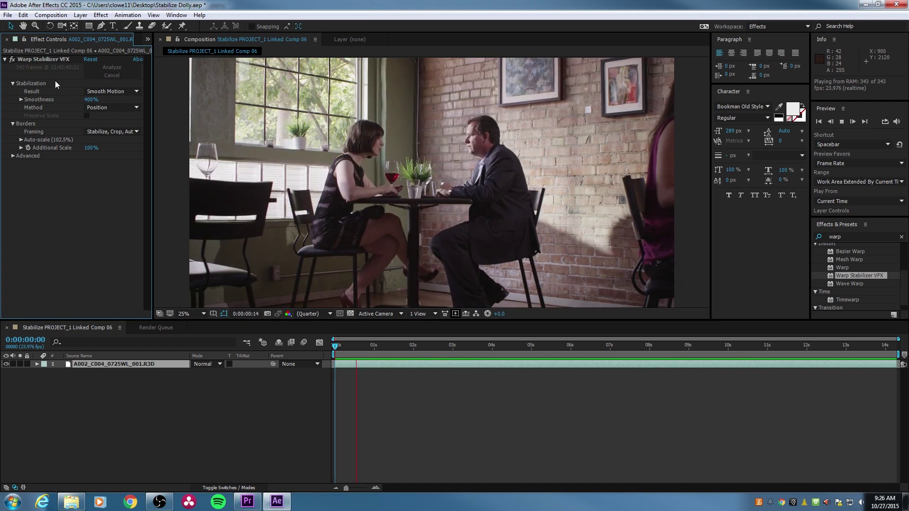
Step: Disable Warp Stabilizer VFX and play the original, unstabilized shot for comparison
click(11, 60)
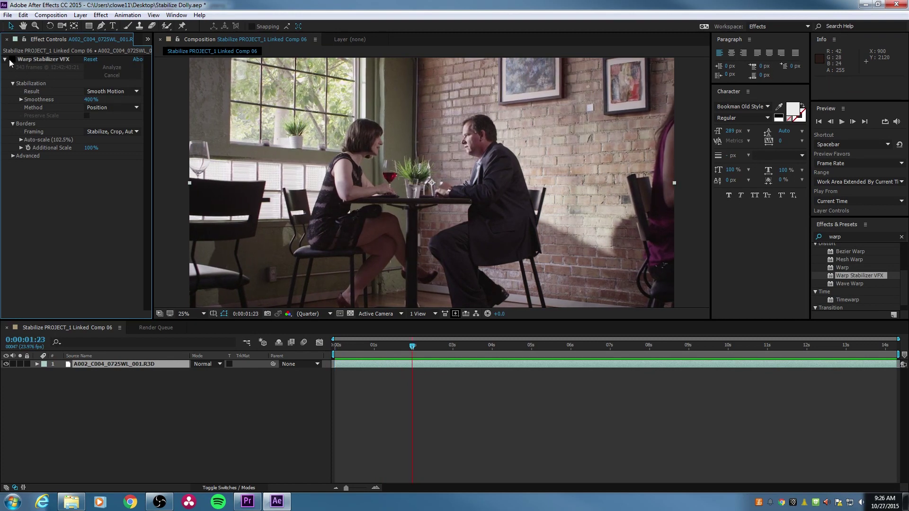
key(space)
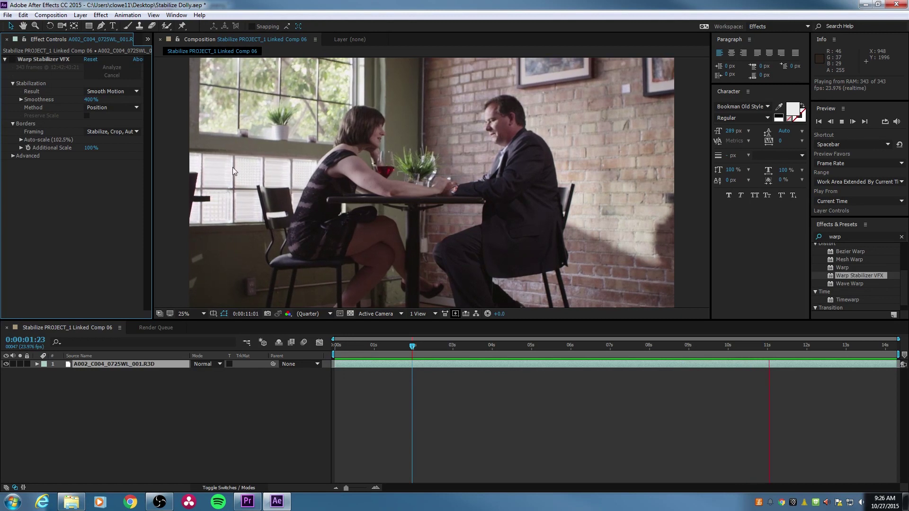
key(space)
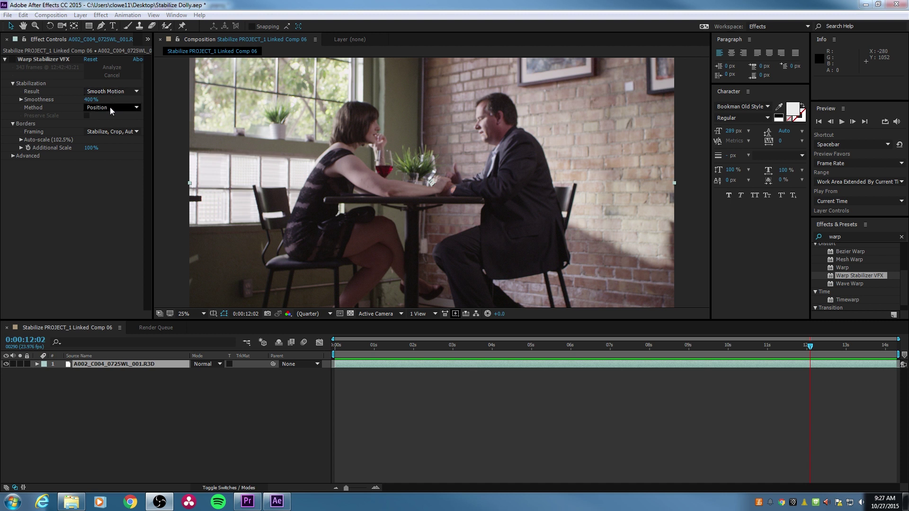
Step: Confirm Position method and Stabilize, Crop, Auto-scale framing, then expand the Advanced settings
click(110, 108)
click(89, 205)
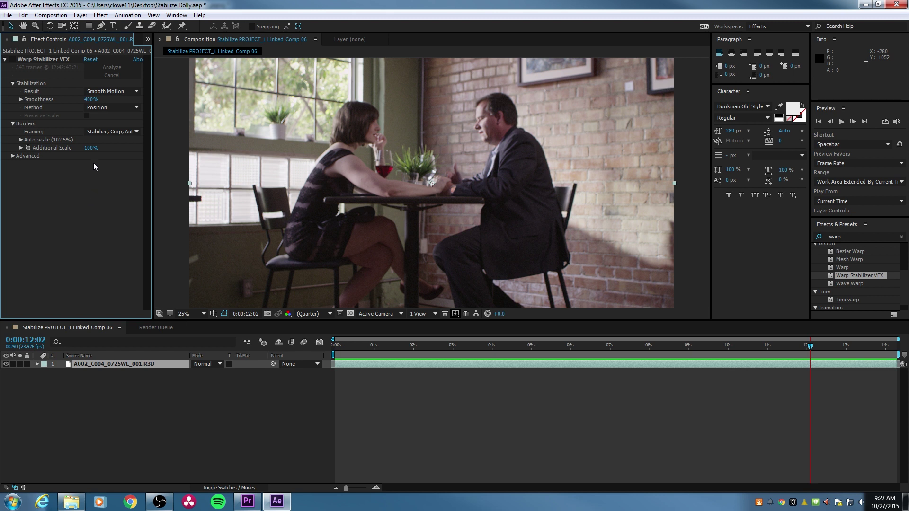
click(107, 135)
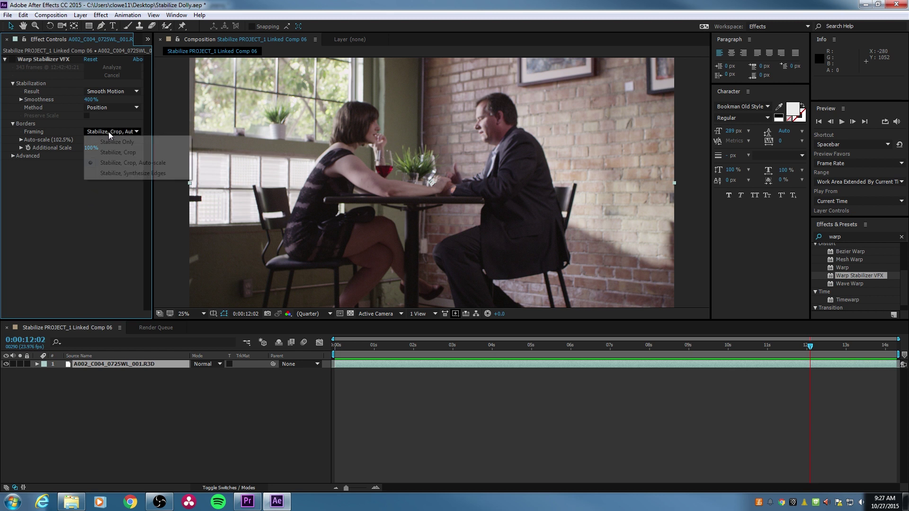
click(131, 164)
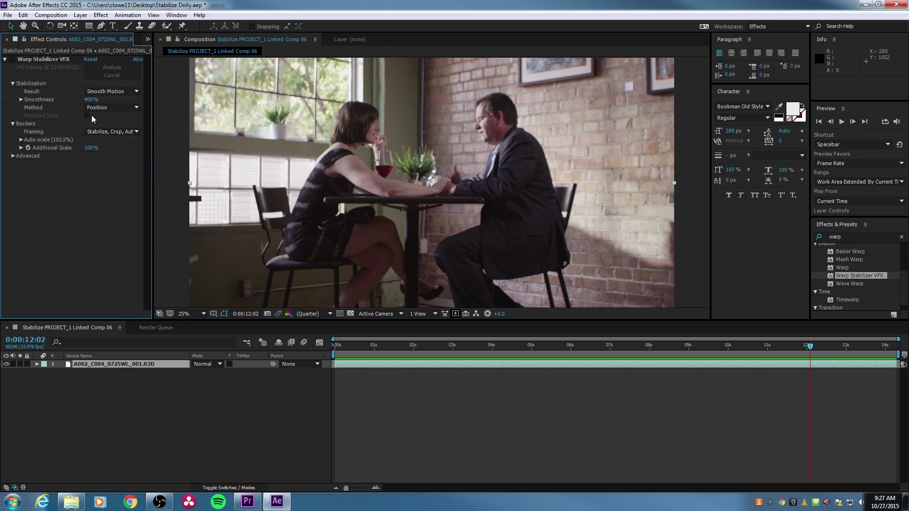
click(12, 156)
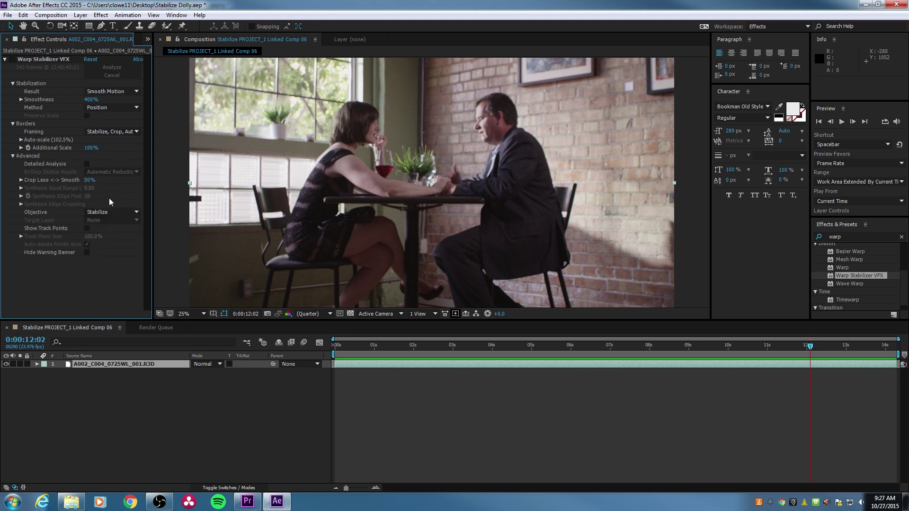